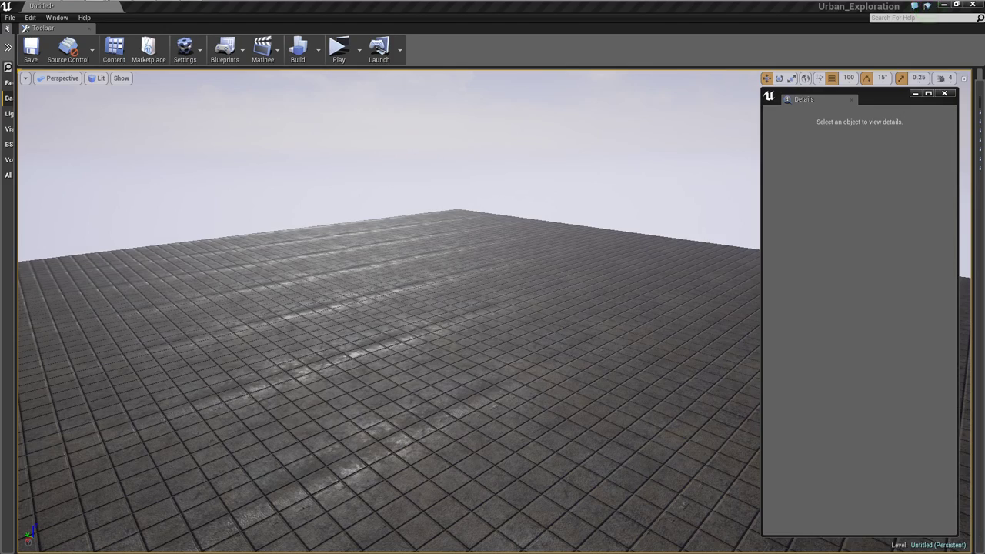
- Place a Chainlink_Constructor fence on the floor with Panel Length 4 and Use Razorwire enabled
{"action": "left_click_drag", "start_coordinate": [946, 331], "coordinate": [583, 351]}
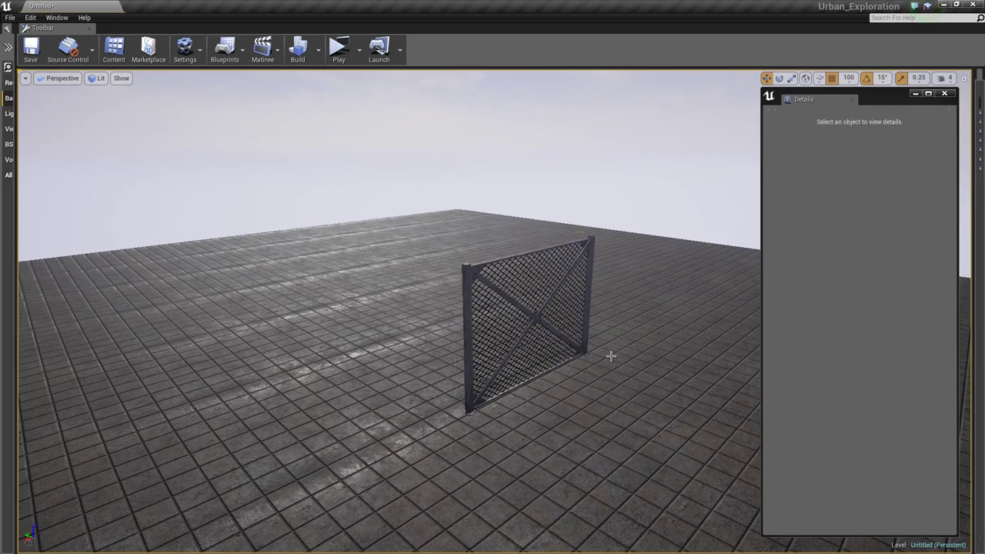
{"action": "mouse_move", "coordinate": [626, 387]}
{"action": "left_mouse_down", "text": "alt"}
{"action": "mouse_move", "coordinate": [638, 381]}
{"action": "mouse_move", "coordinate": [655, 411]}
{"action": "mouse_move", "coordinate": [631, 341]}
{"action": "mouse_move", "coordinate": [638, 297]}
{"action": "mouse_move", "coordinate": [642, 308]}
{"action": "left_mouse_up", "text": "alt"}
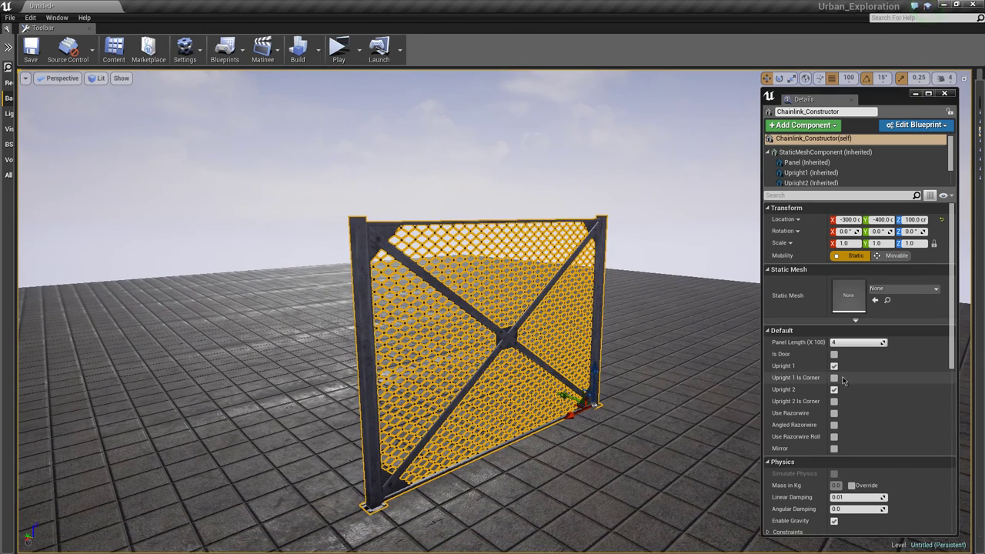
{"action": "left_click_drag", "start_coordinate": [883, 342], "coordinate": [865, 343]}
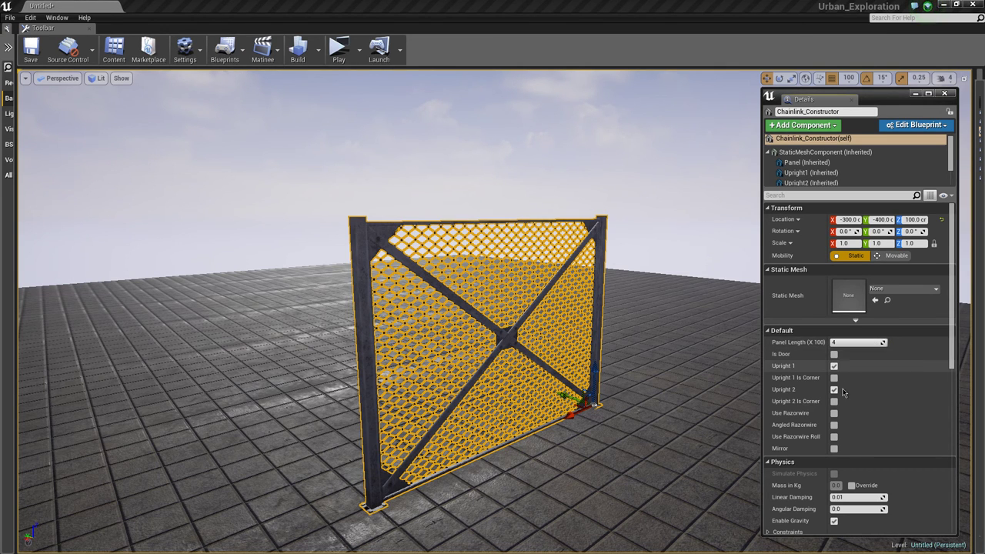
{"action": "left_click_drag", "start_coordinate": [638, 367], "coordinate": [629, 396]}
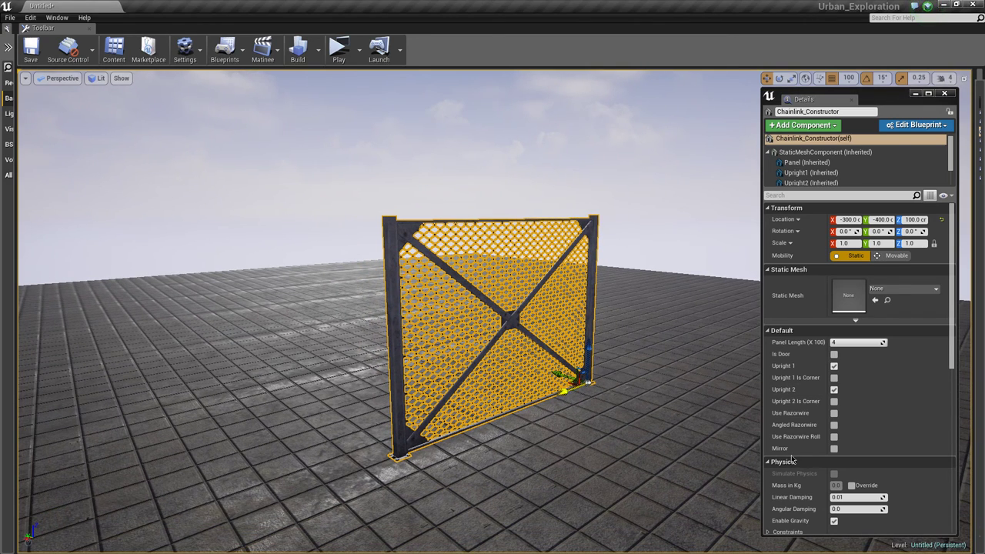
{"action": "left_click", "coordinate": [835, 414]}
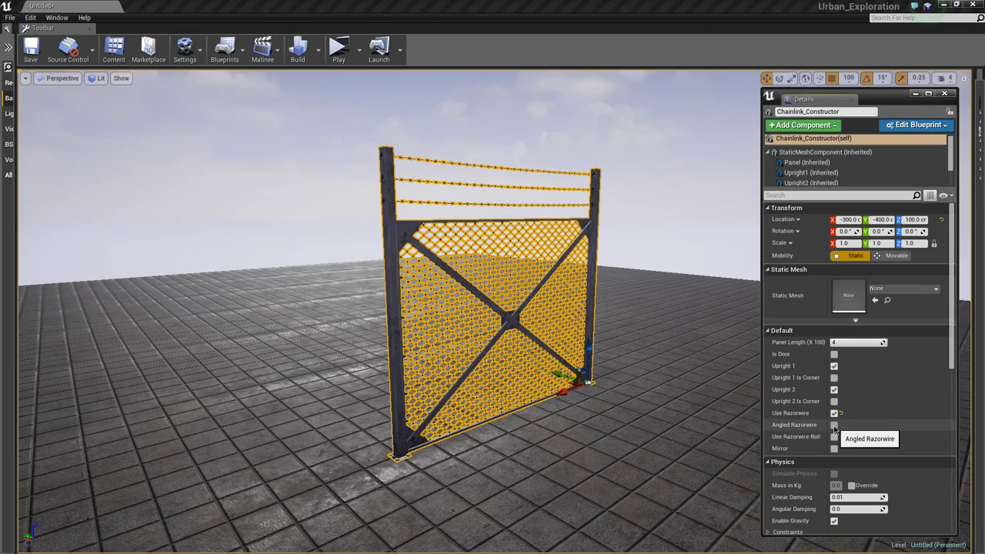
- Enable Angled Razorwire and add Chainlink_Constructor2 beside the first fence, moved along to Y 500
{"action": "left_click", "coordinate": [836, 426]}
{"action": "mouse_move", "coordinate": [653, 422]}
{"action": "left_mouse_down"}
{"action": "mouse_move", "coordinate": [445, 422]}
{"action": "mouse_move", "coordinate": [661, 428]}
{"action": "left_mouse_up"}
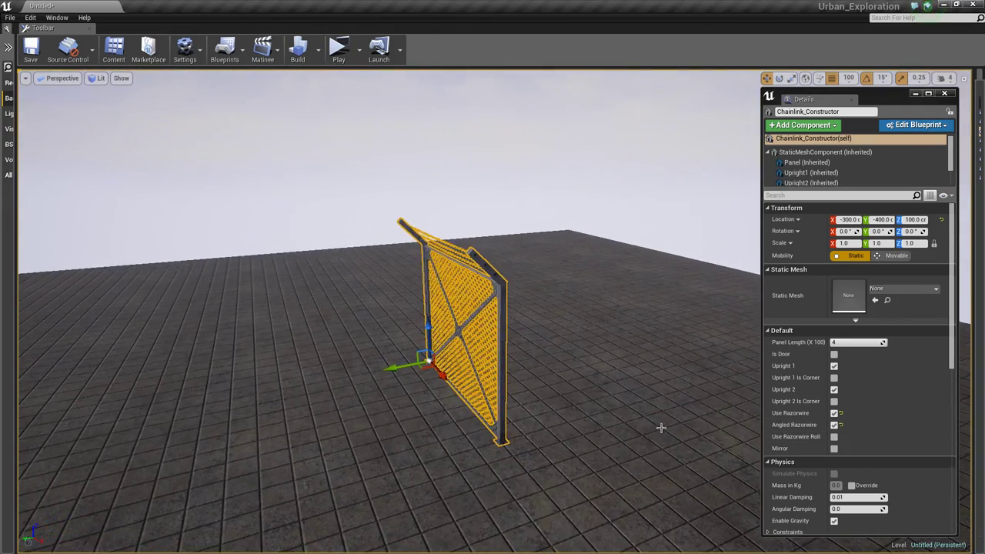
{"action": "mouse_move", "coordinate": [272, 370]}
{"action": "left_mouse_down"}
{"action": "mouse_move", "coordinate": [17, 477]}
{"action": "mouse_move", "coordinate": [68, 470]}
{"action": "mouse_move", "coordinate": [70, 396]}
{"action": "left_mouse_up"}
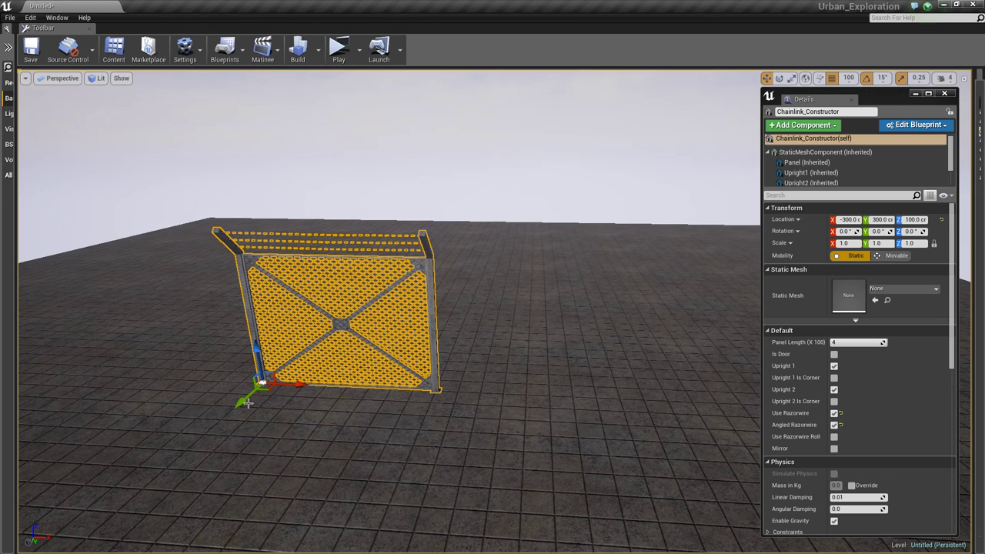
{"action": "mouse_move", "coordinate": [225, 423]}
{"action": "left_mouse_down"}
{"action": "mouse_move", "coordinate": [210, 447]}
{"action": "mouse_move", "coordinate": [458, 439]}
{"action": "left_mouse_up"}
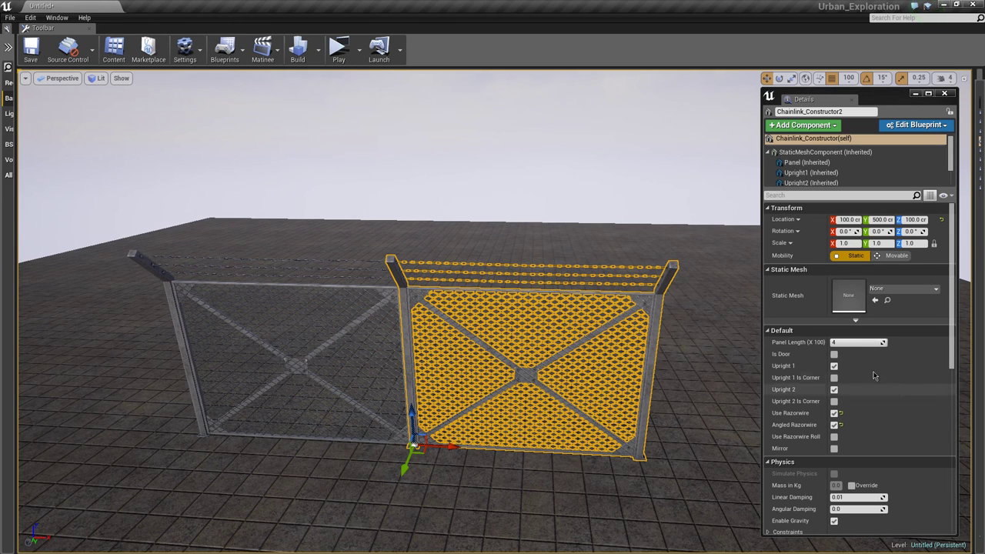
- Make Chainlink_Constructor2 a door without Upright 1, and copy the first panel to X 300
{"action": "left_click", "coordinate": [834, 367]}
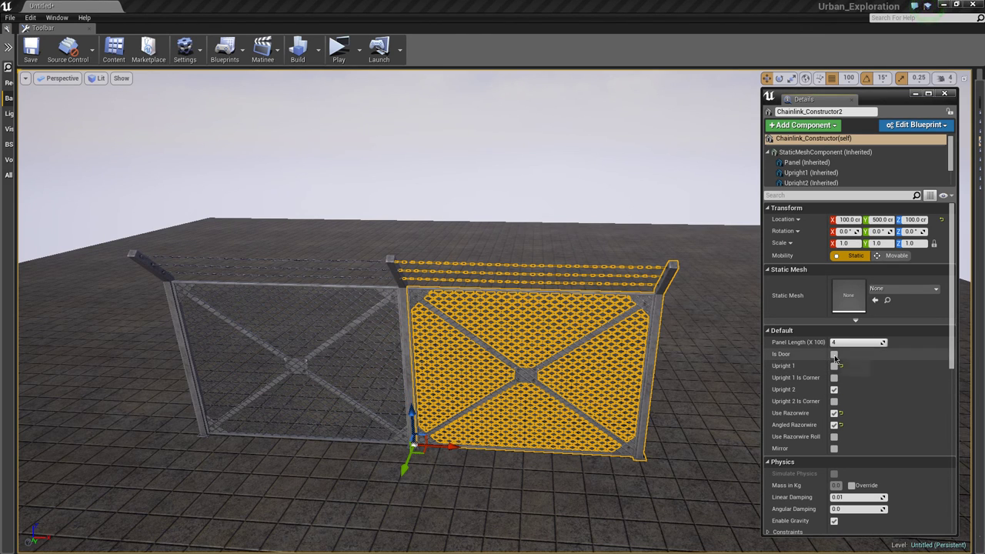
{"action": "left_click", "coordinate": [834, 355]}
{"action": "right_click_drag", "start_coordinate": [677, 345], "coordinate": [662, 339]}
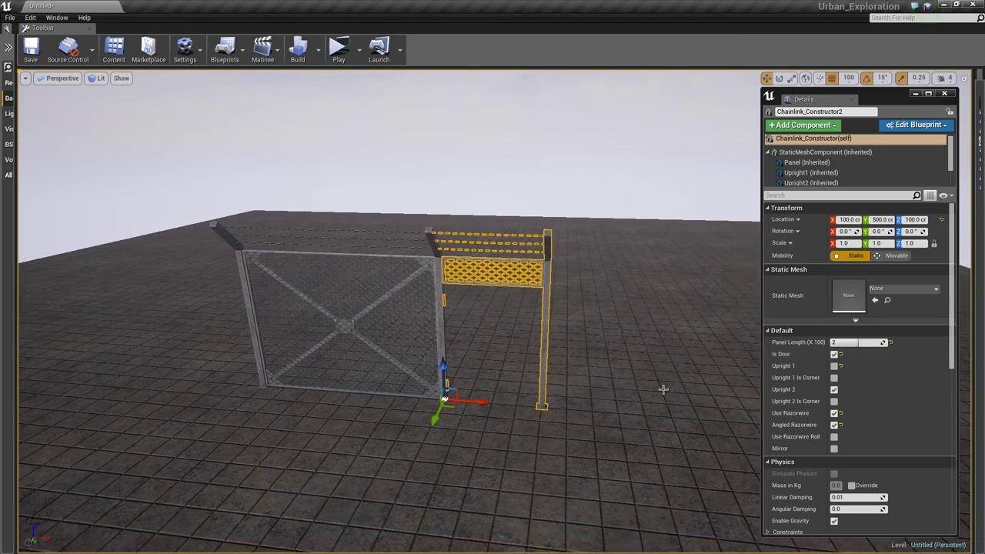
{"action": "left_click_drag", "start_coordinate": [662, 339], "coordinate": [663, 330]}
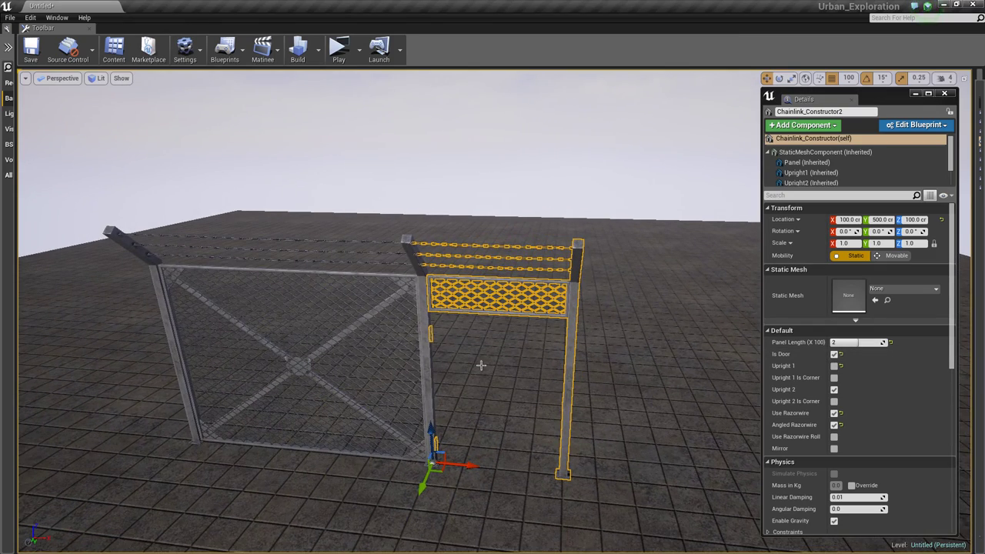
{"action": "left_click", "coordinate": [312, 402]}
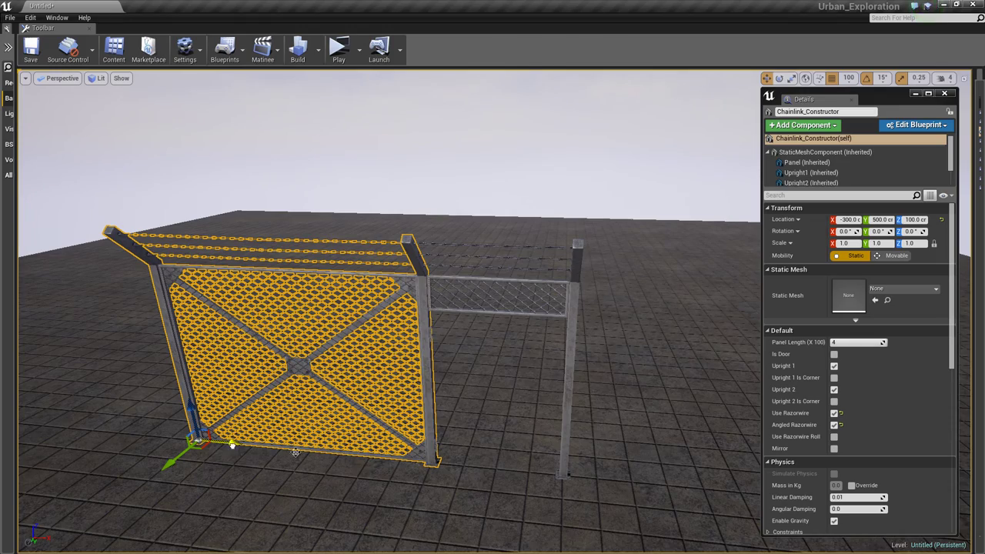
{"action": "left_click_drag", "start_coordinate": [296, 452], "coordinate": [585, 468], "text": "alt"}
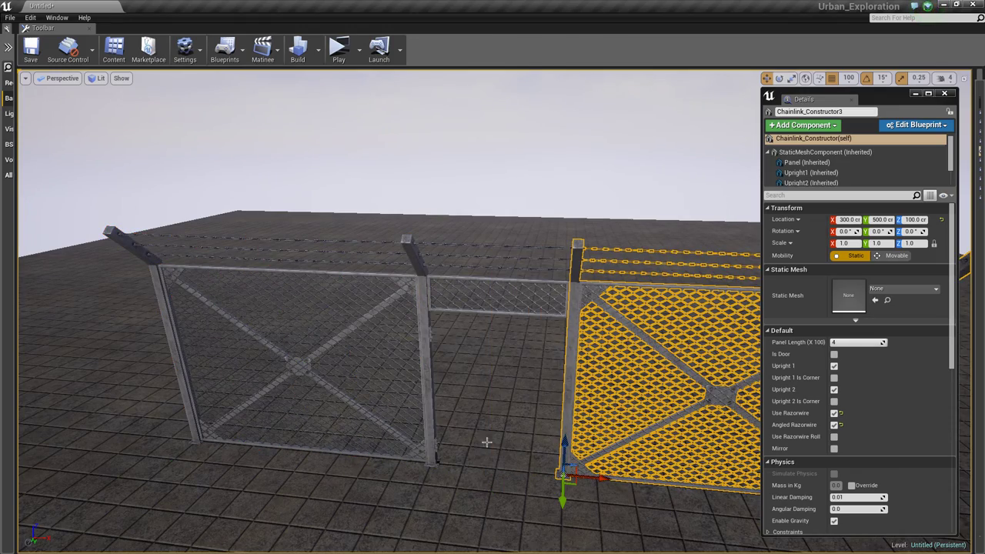
- On the third panel, untick Upright 1 to remove its doubled post and make its end a corner
{"action": "key", "text": "f"}
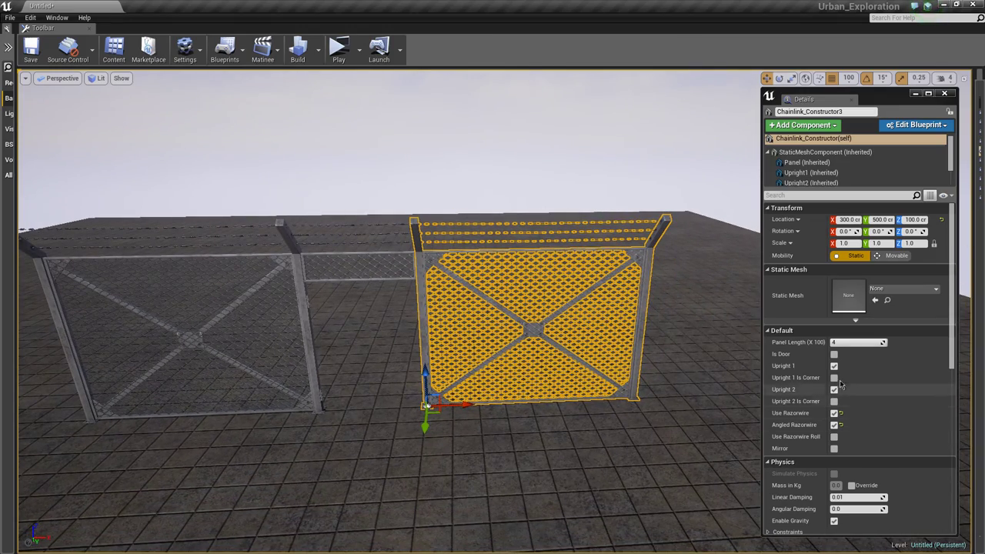
{"action": "left_click", "coordinate": [834, 366]}
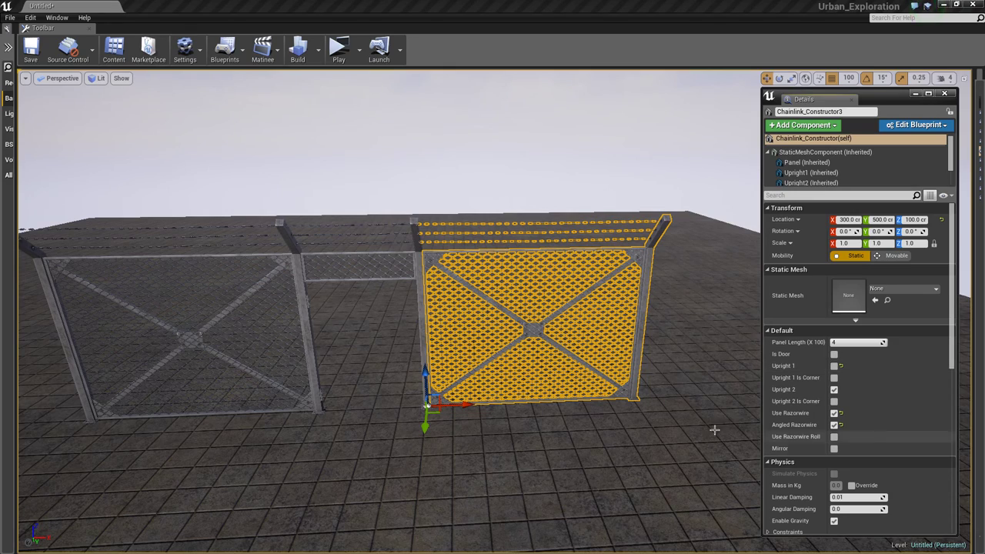
{"action": "middle_click_drag", "start_coordinate": [655, 433], "coordinate": [686, 432]}
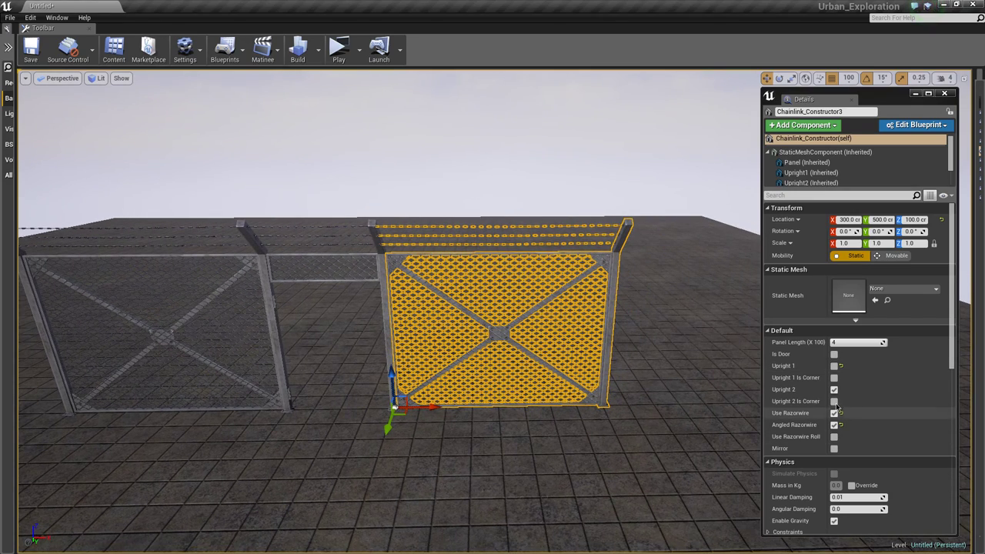
{"action": "mouse_move", "coordinate": [668, 398]}
{"action": "left_mouse_down", "text": "alt"}
{"action": "mouse_move", "coordinate": [642, 403]}
{"action": "mouse_move", "coordinate": [695, 378]}
{"action": "mouse_move", "coordinate": [743, 387]}
{"action": "mouse_move", "coordinate": [623, 394]}
{"action": "left_mouse_up", "text": "alt"}
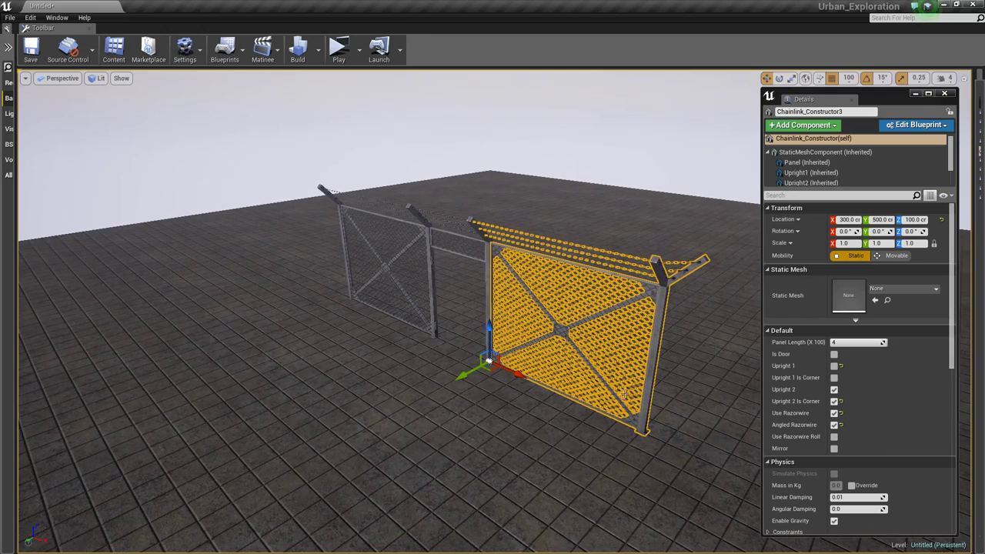
- Copy the first panel to X 700 and rotate the copy -90° on Z
{"action": "left_click", "coordinate": [346, 208]}
{"action": "mouse_move", "coordinate": [391, 313]}
{"action": "left_mouse_down", "text": "alt"}
{"action": "mouse_move", "coordinate": [695, 408]}
{"action": "mouse_move", "coordinate": [642, 442]}
{"action": "mouse_move", "coordinate": [635, 467]}
{"action": "left_mouse_up", "text": "alt"}
{"action": "key", "text": "e"}
{"action": "mouse_move", "coordinate": [520, 473]}
{"action": "left_mouse_down"}
{"action": "mouse_move", "coordinate": [615, 407]}
{"action": "mouse_move", "coordinate": [818, 525]}
{"action": "mouse_move", "coordinate": [482, 465]}
{"action": "left_mouse_up"}
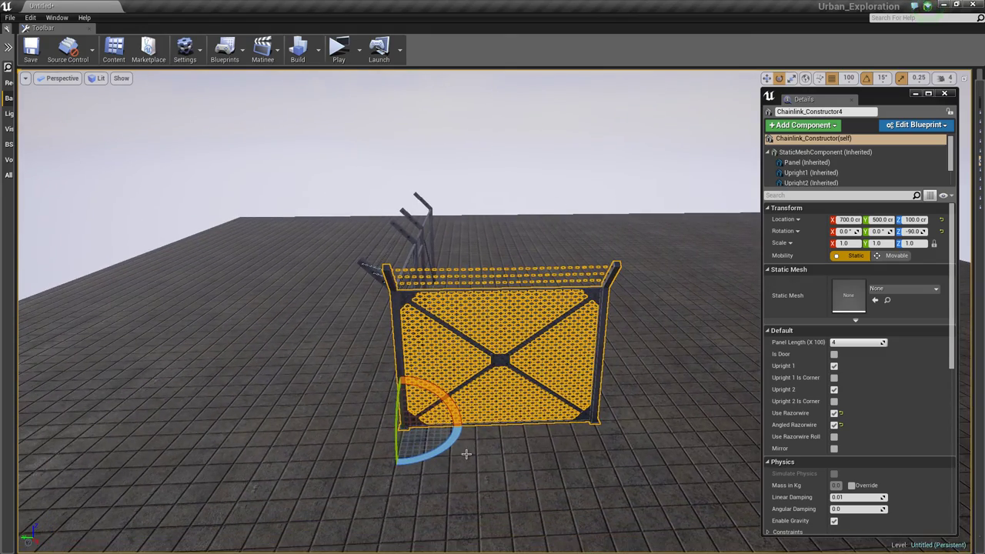
- Duplicate the turned panel to Y 100 and untick its Upright 1
{"action": "key", "text": "r"}
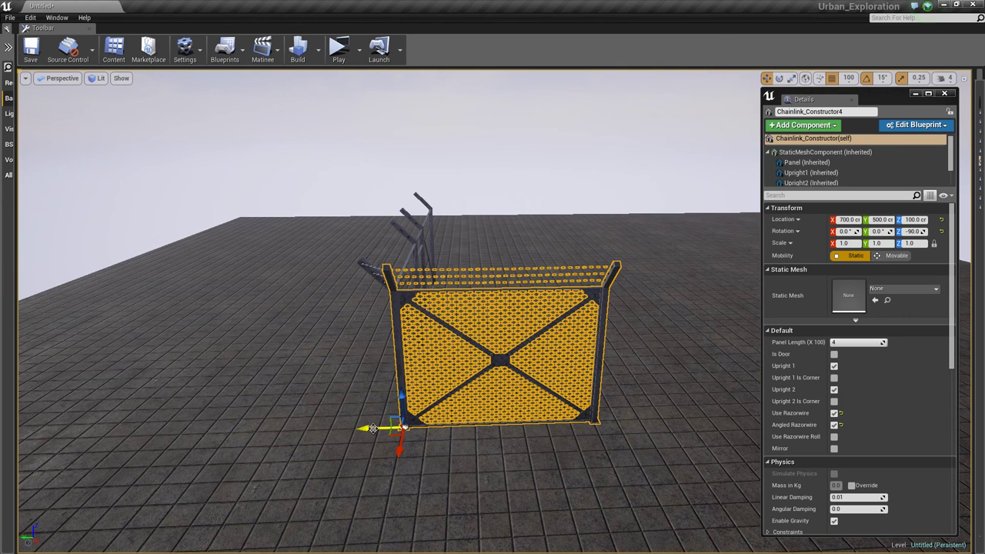
{"action": "left_click_drag", "start_coordinate": [404, 429], "coordinate": [552, 438], "text": "alt"}
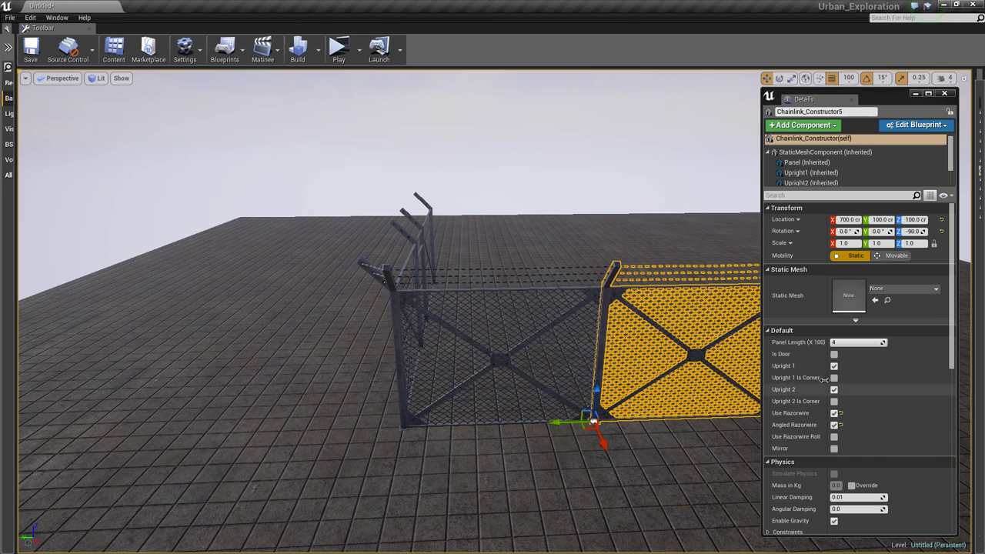
{"action": "left_click", "coordinate": [835, 365]}
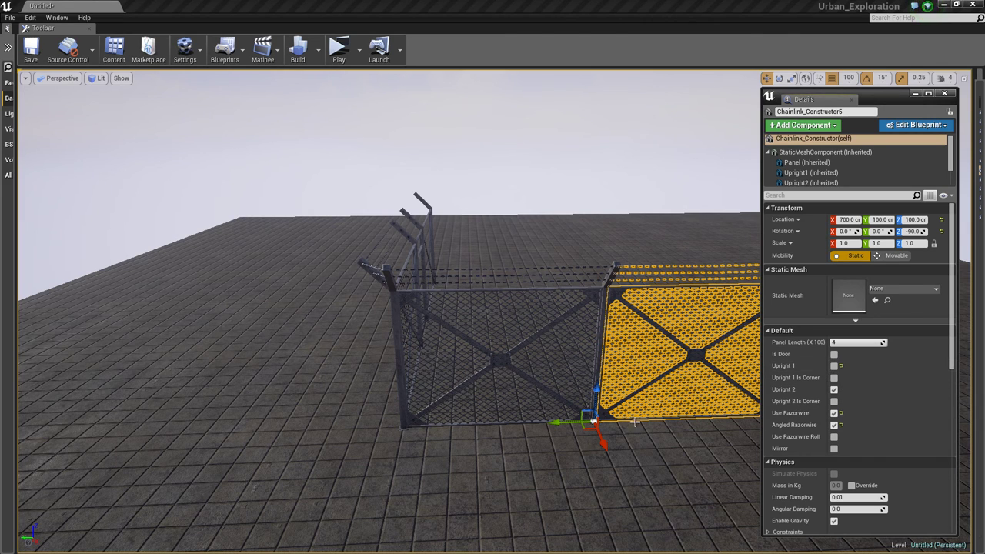
{"action": "scroll", "coordinate": [635, 421], "scroll_direction": "down", "scroll_amount": 2}
{"action": "scroll", "coordinate": [639, 451], "scroll_direction": "down", "scroll_amount": 1}
- Untick Upright 1 on the corner panel and copy the side panel on to Y -300
{"action": "left_click", "coordinate": [505, 274]}
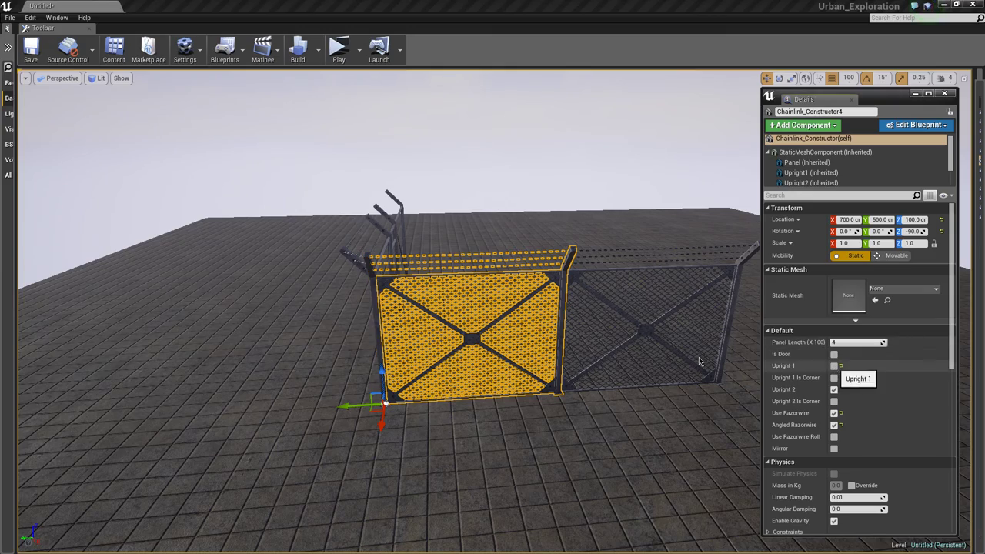
{"action": "left_click", "coordinate": [834, 366]}
{"action": "mouse_move", "coordinate": [623, 403]}
{"action": "left_mouse_down", "text": "alt"}
{"action": "mouse_move", "coordinate": [476, 404]}
{"action": "mouse_move", "coordinate": [663, 380]}
{"action": "mouse_move", "coordinate": [660, 339]}
{"action": "mouse_move", "coordinate": [510, 320]}
{"action": "left_mouse_up", "text": "alt"}
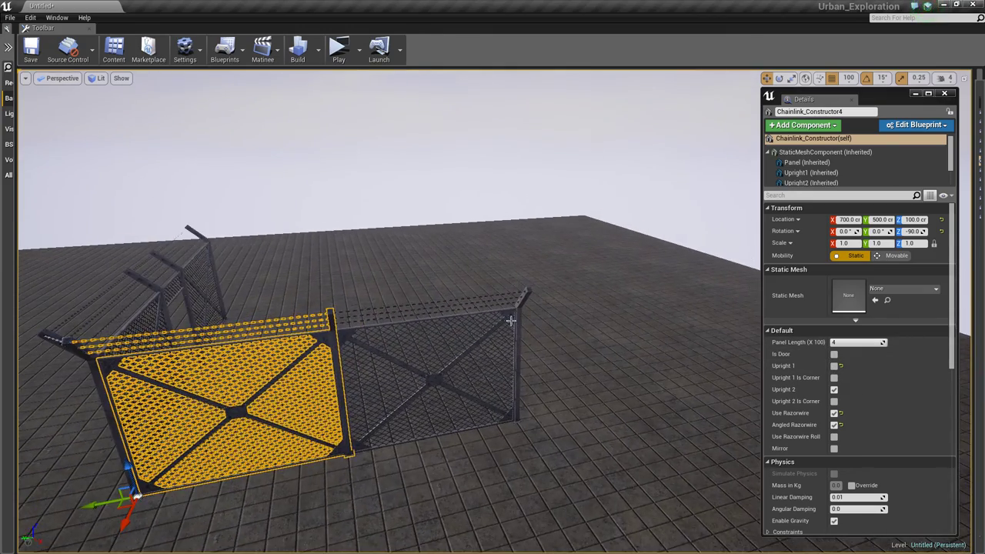
{"action": "left_click", "coordinate": [499, 311]}
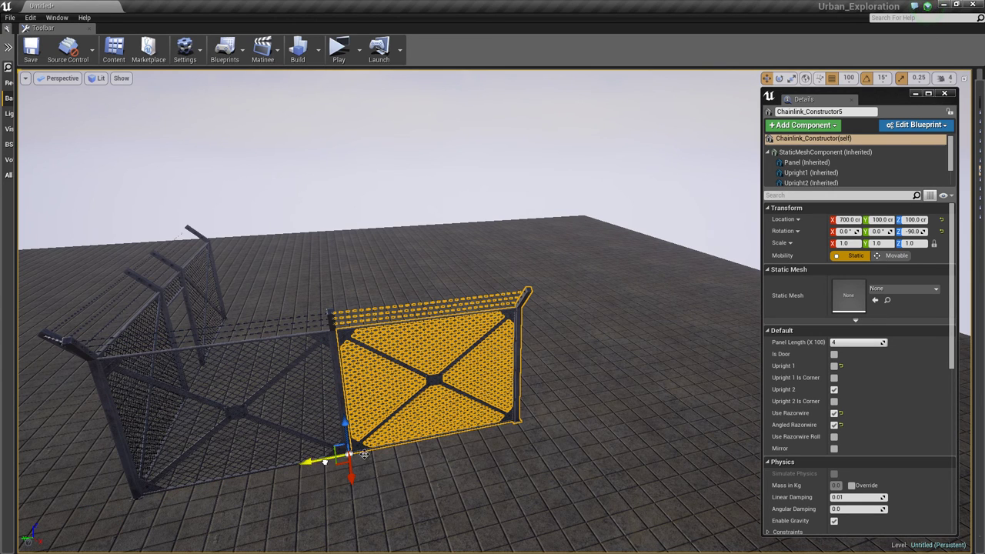
{"action": "left_click_drag", "start_coordinate": [364, 455], "coordinate": [485, 449], "text": "alt"}
{"action": "mouse_move", "coordinate": [415, 469]}
{"action": "left_mouse_down", "text": "alt"}
{"action": "mouse_move", "coordinate": [712, 447]}
{"action": "mouse_move", "coordinate": [450, 437]}
{"action": "mouse_move", "coordinate": [560, 378]}
{"action": "mouse_move", "coordinate": [546, 392]}
{"action": "left_mouse_up", "text": "alt"}
- Rotate Chainlink_Constructor6 a further -90° on Z and enable Upright 2 Is Corner on Chainlink_Constructor5
{"action": "key", "text": "e"}
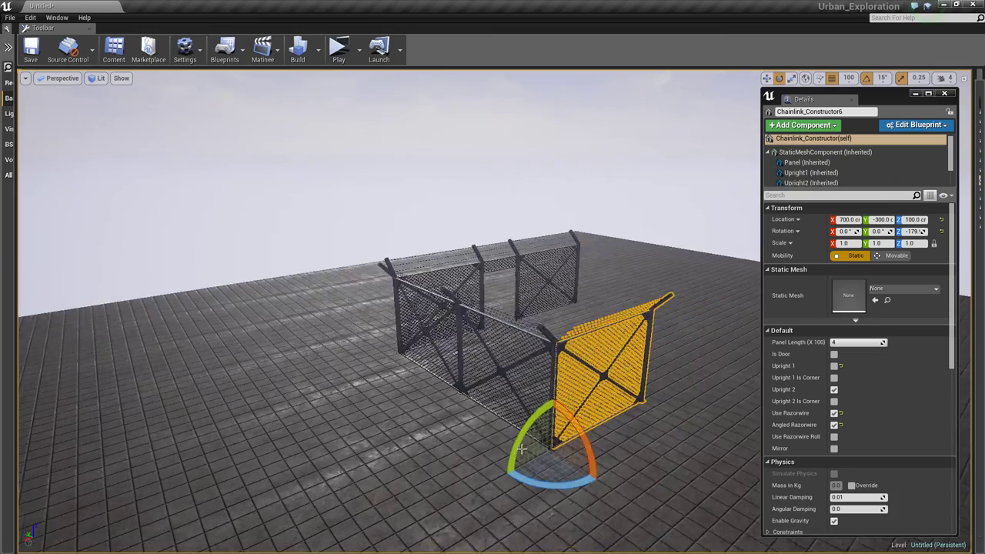
{"action": "mouse_move", "coordinate": [339, 444]}
{"action": "left_mouse_down", "text": "alt"}
{"action": "mouse_move", "coordinate": [587, 455]}
{"action": "mouse_move", "coordinate": [566, 330]}
{"action": "mouse_move", "coordinate": [399, 442]}
{"action": "left_mouse_up", "text": "alt"}
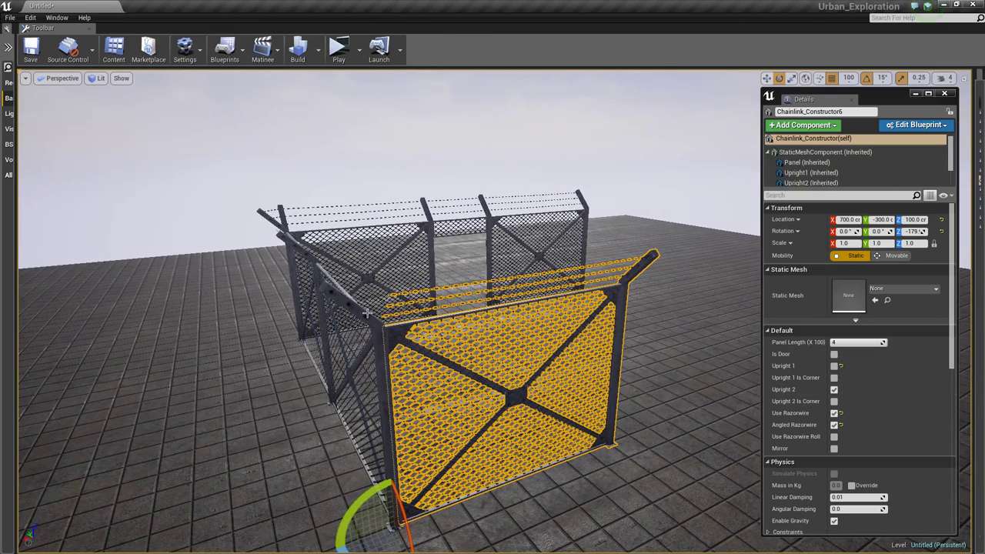
{"action": "left_click", "coordinate": [360, 314]}
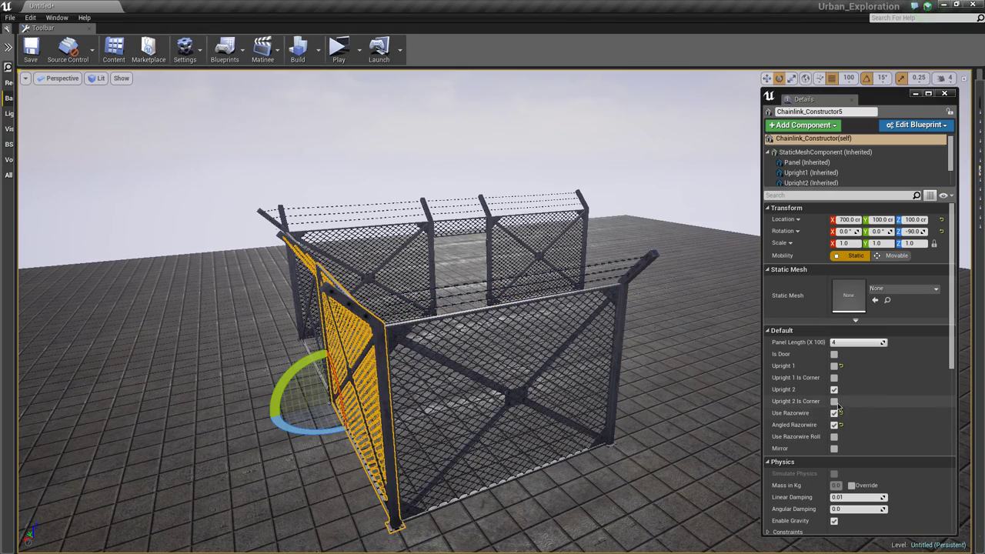
{"action": "left_click", "coordinate": [834, 402]}
{"action": "mouse_move", "coordinate": [539, 431]}
{"action": "left_mouse_down", "text": "alt"}
{"action": "mouse_move", "coordinate": [597, 478]}
{"action": "mouse_move", "coordinate": [561, 422]}
{"action": "left_mouse_up", "text": "alt"}
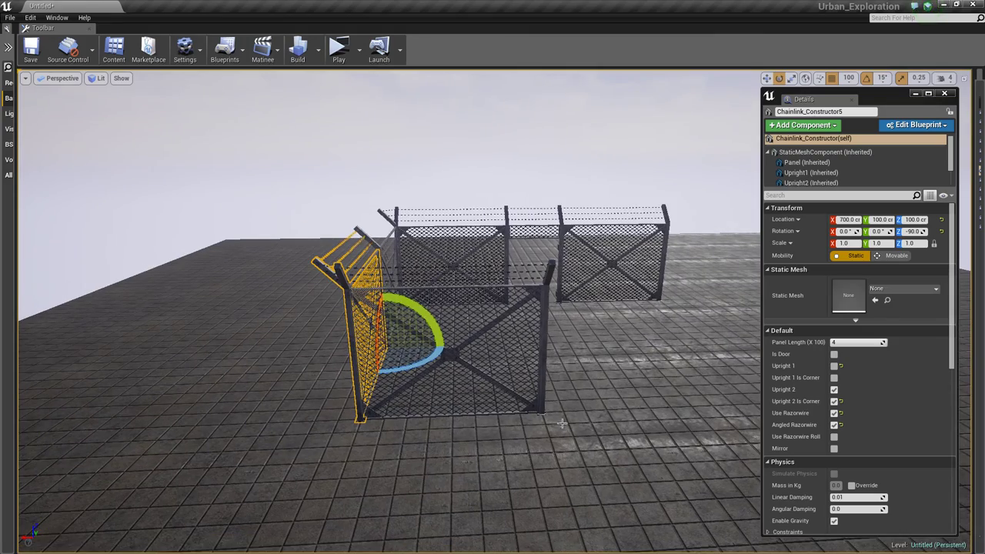
{"action": "mouse_move", "coordinate": [427, 301]}
{"action": "left_mouse_down", "text": "alt"}
{"action": "mouse_move", "coordinate": [227, 343]}
{"action": "mouse_move", "coordinate": [437, 294]}
{"action": "left_mouse_up", "text": "alt"}
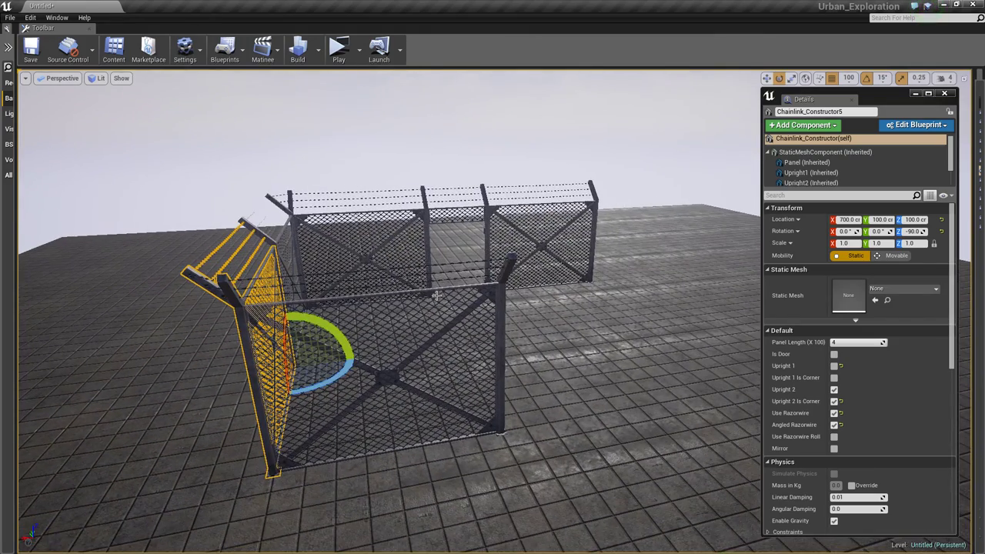
{"action": "left_click", "coordinate": [429, 315]}
- Duplicate the front panel to X 300 and X -100, shortening the X -100 copy to Panel Length 2
{"action": "key", "text": "w"}
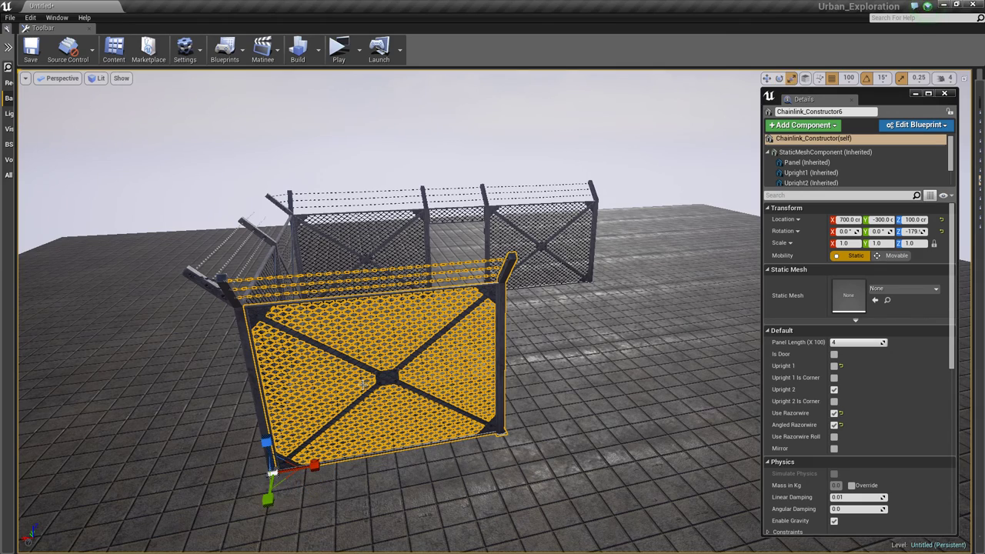
{"action": "left_click_drag", "start_coordinate": [258, 477], "coordinate": [492, 471], "text": "alt"}
{"action": "left_click_drag", "start_coordinate": [482, 517], "coordinate": [633, 496], "text": "alt"}
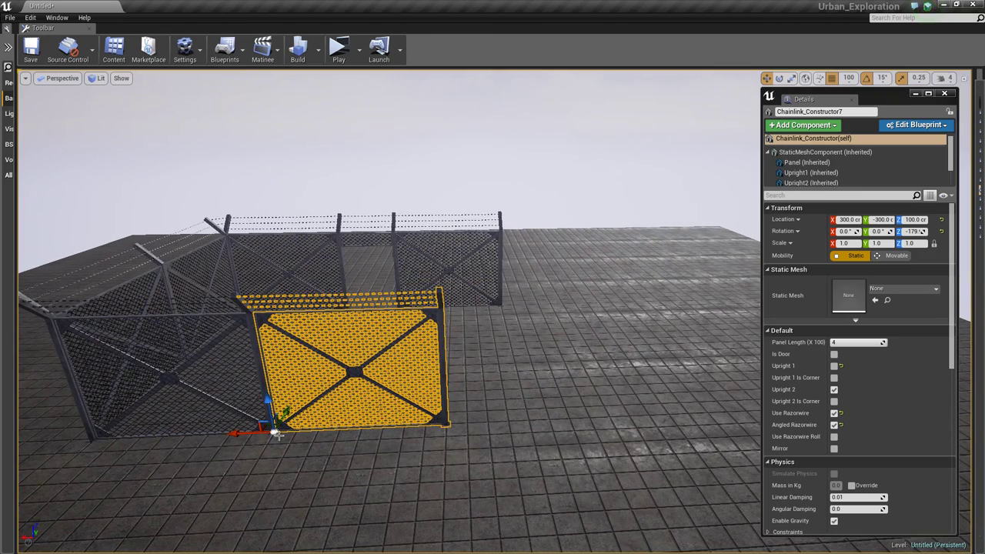
{"action": "left_click_drag", "start_coordinate": [293, 434], "coordinate": [429, 436], "text": "alt"}
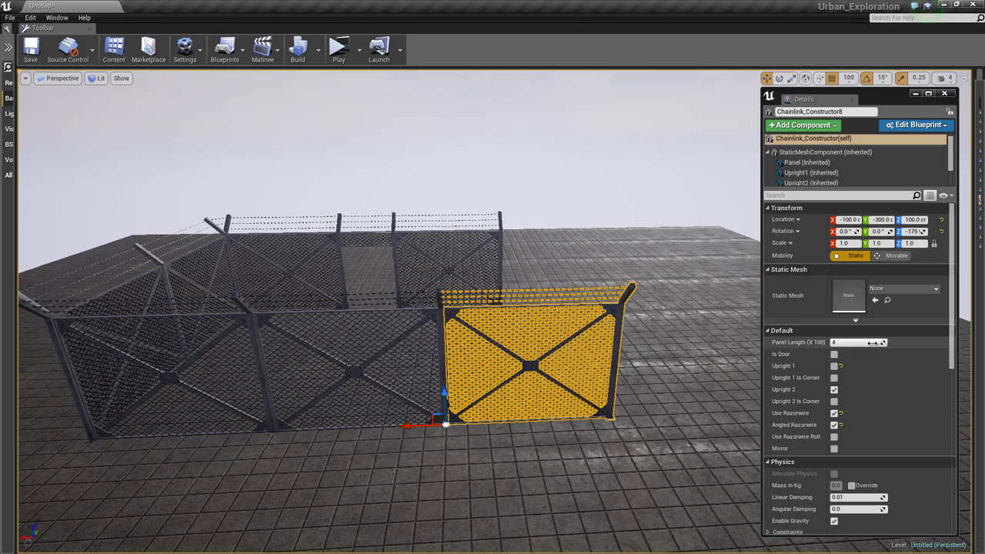
{"action": "left_click_drag", "start_coordinate": [872, 343], "coordinate": [863, 343]}
- Copy the middle front panel to X -300
{"action": "left_click_drag", "start_coordinate": [571, 389], "coordinate": [491, 320], "text": "alt"}
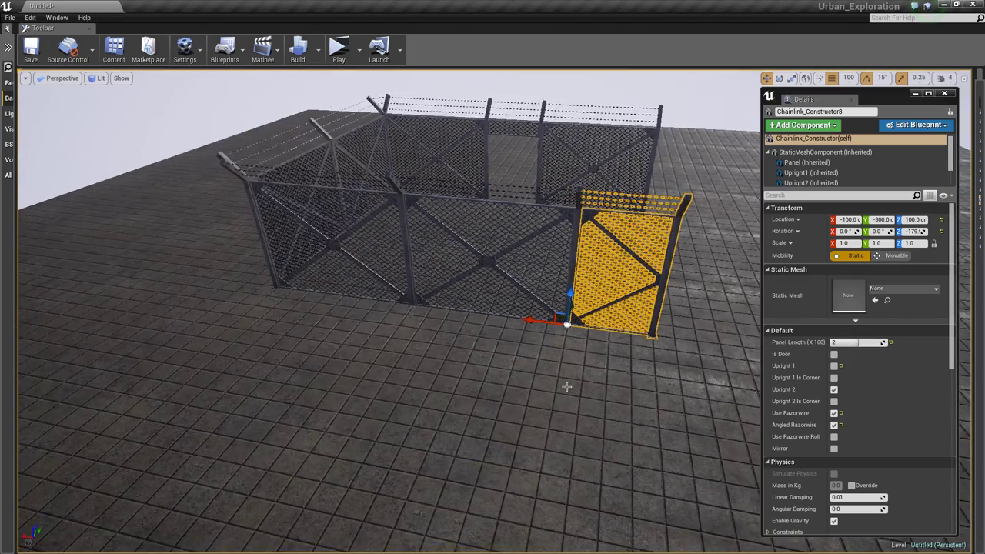
{"action": "left_click", "coordinate": [414, 250]}
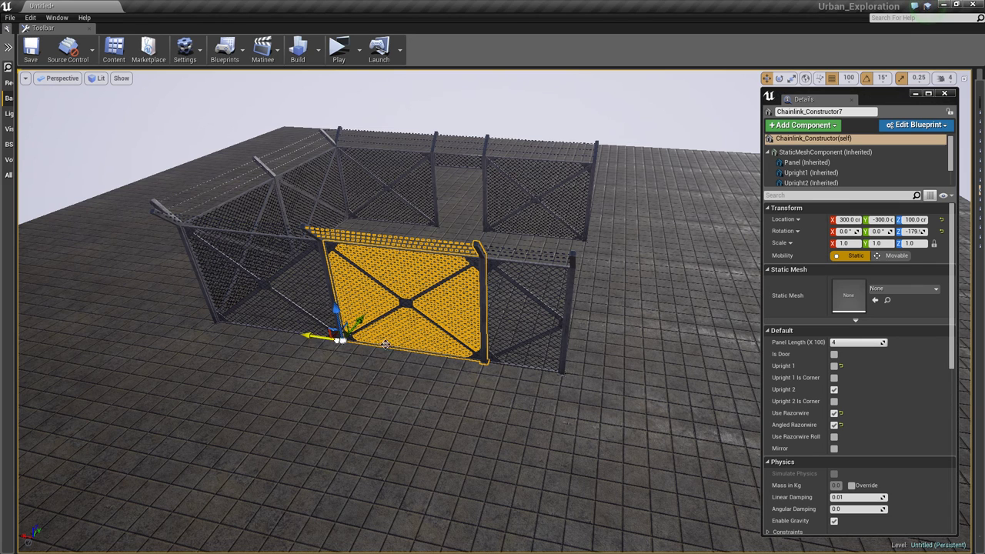
{"action": "left_click_drag", "start_coordinate": [385, 344], "coordinate": [582, 375], "text": "alt"}
- Rotate the newest panel about 90° to start the enclosure's open side wall
{"action": "key", "text": "e"}
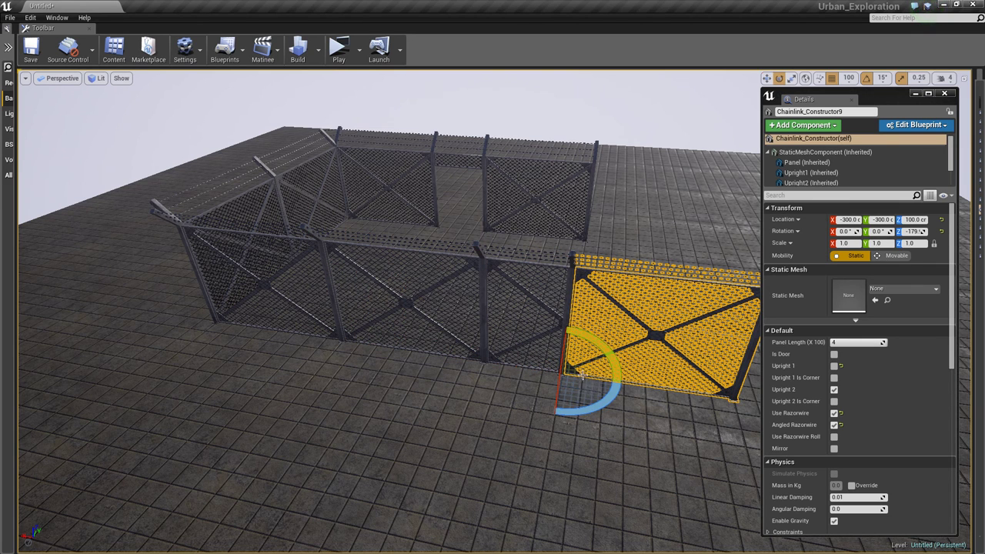
{"action": "left_click_drag", "start_coordinate": [599, 410], "coordinate": [685, 307]}
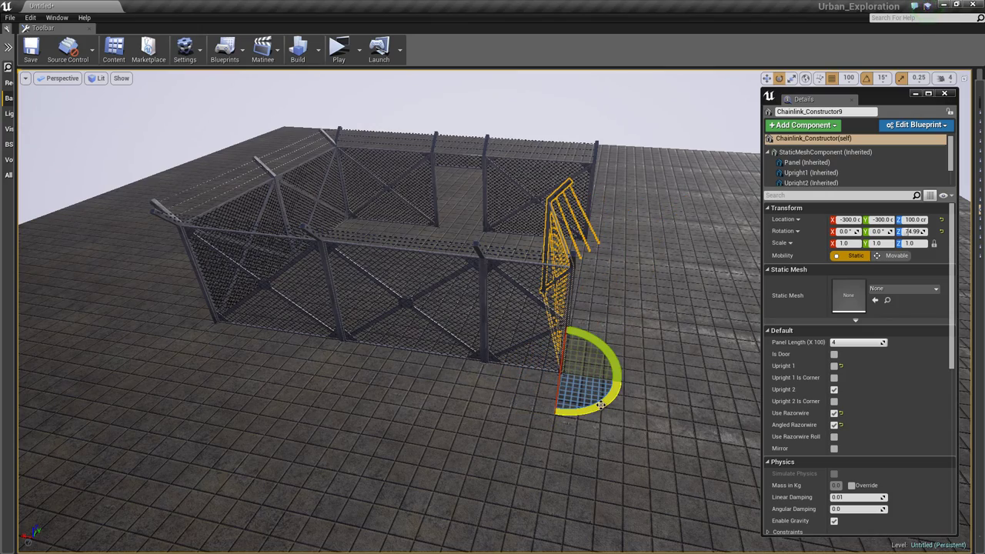
{"action": "mouse_move", "coordinate": [570, 429]}
{"action": "left_mouse_down", "text": "alt"}
{"action": "mouse_move", "coordinate": [559, 422]}
{"action": "mouse_move", "coordinate": [459, 442]}
{"action": "left_mouse_up", "text": "alt"}
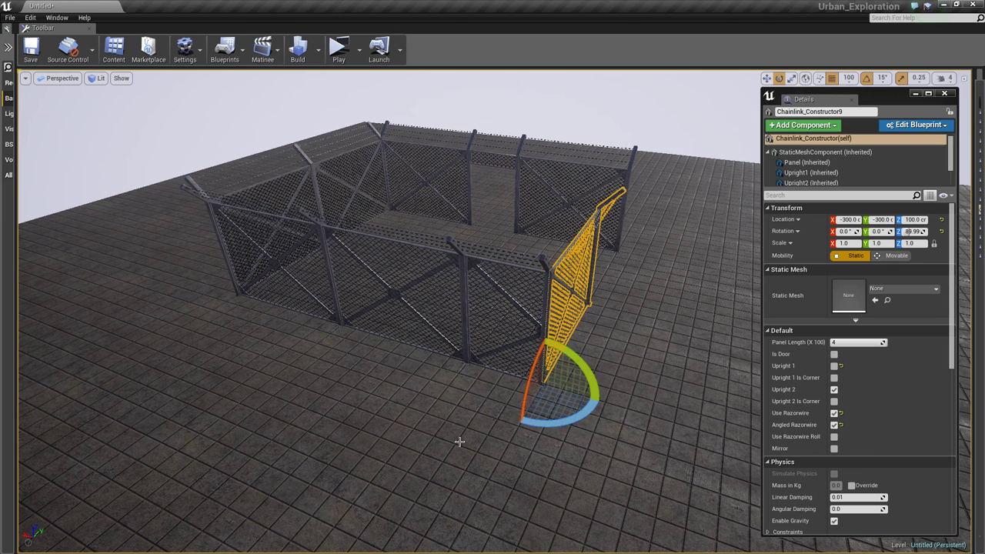
- Copy the turned panel along the side to Y 100
{"action": "key", "text": "r"}
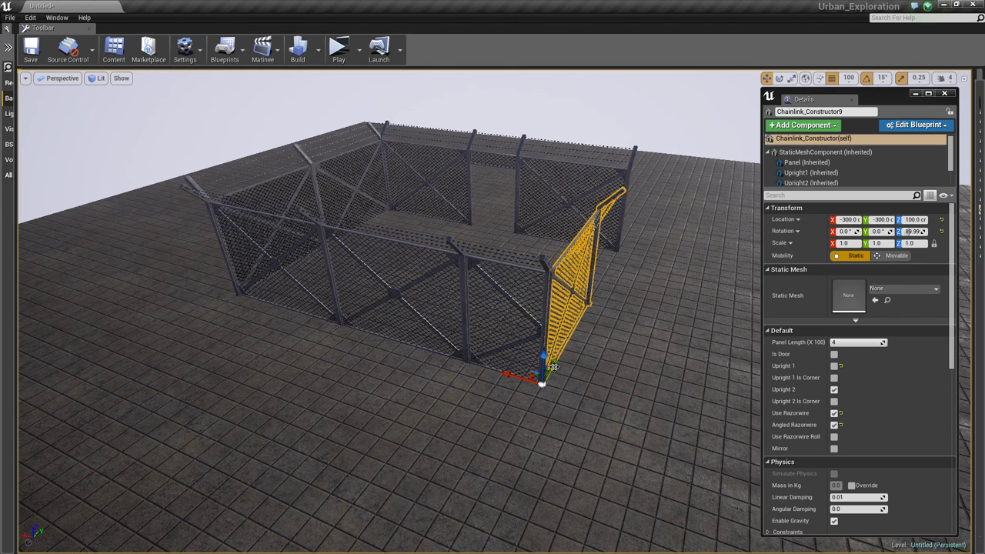
{"action": "left_click_drag", "start_coordinate": [560, 352], "coordinate": [605, 295], "text": "alt"}
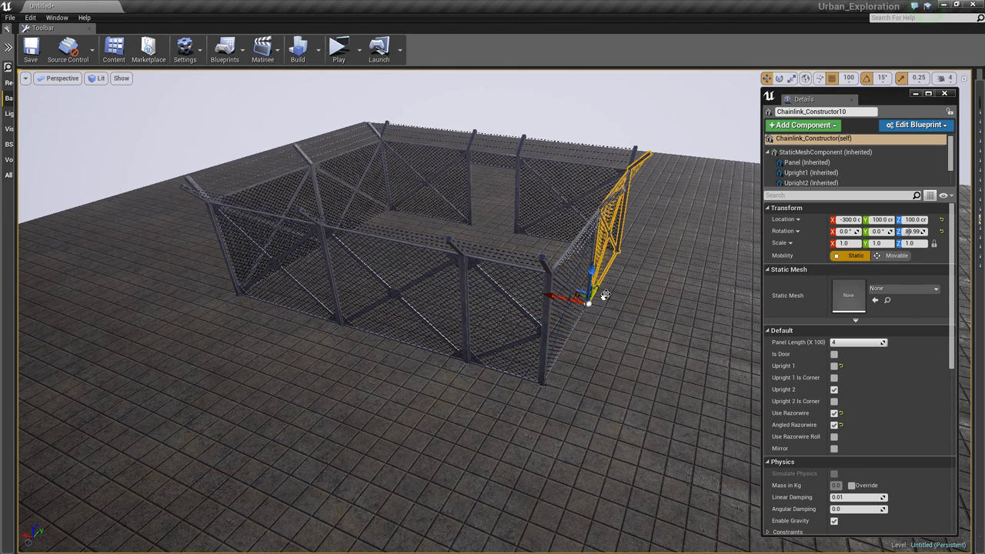
{"action": "left_click", "coordinate": [576, 245]}
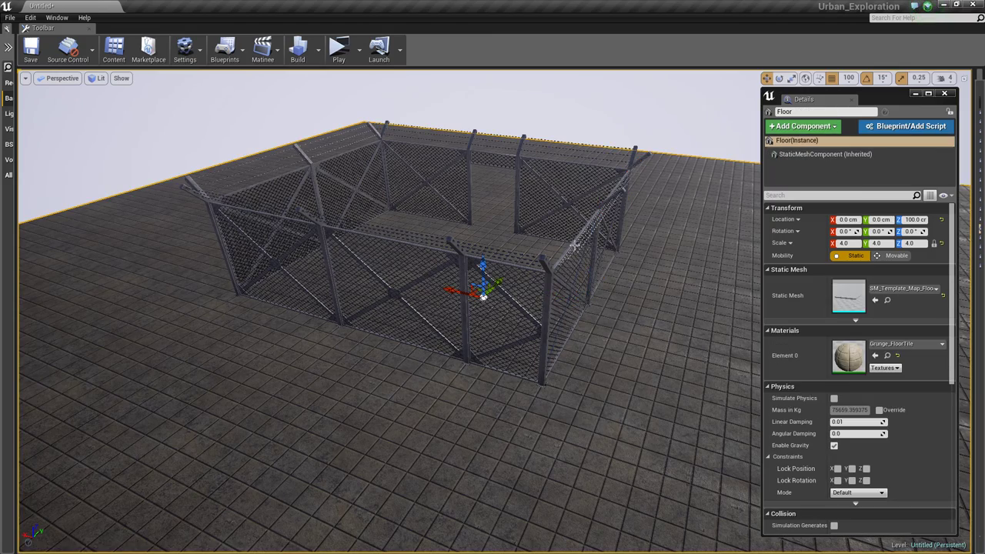
{"action": "left_click", "coordinate": [572, 245]}
{"action": "mouse_move", "coordinate": [572, 247]}
{"action": "left_mouse_down", "text": "alt"}
{"action": "mouse_move", "coordinate": [572, 275]}
{"action": "mouse_move", "coordinate": [522, 258]}
{"action": "left_mouse_up", "text": "alt"}
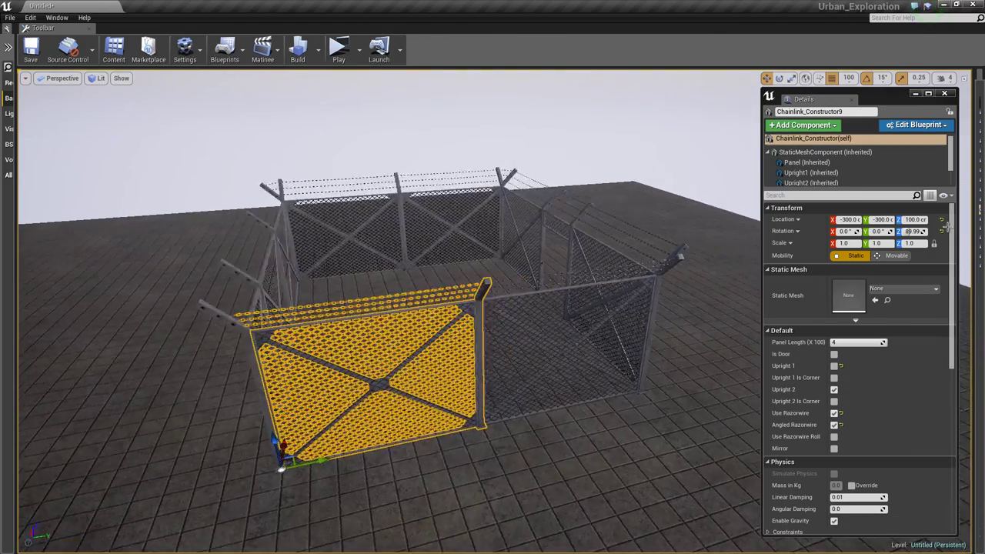
- Untick Upright 2 on the second side panel to remove its doubled end post
{"action": "left_click", "coordinate": [427, 274]}
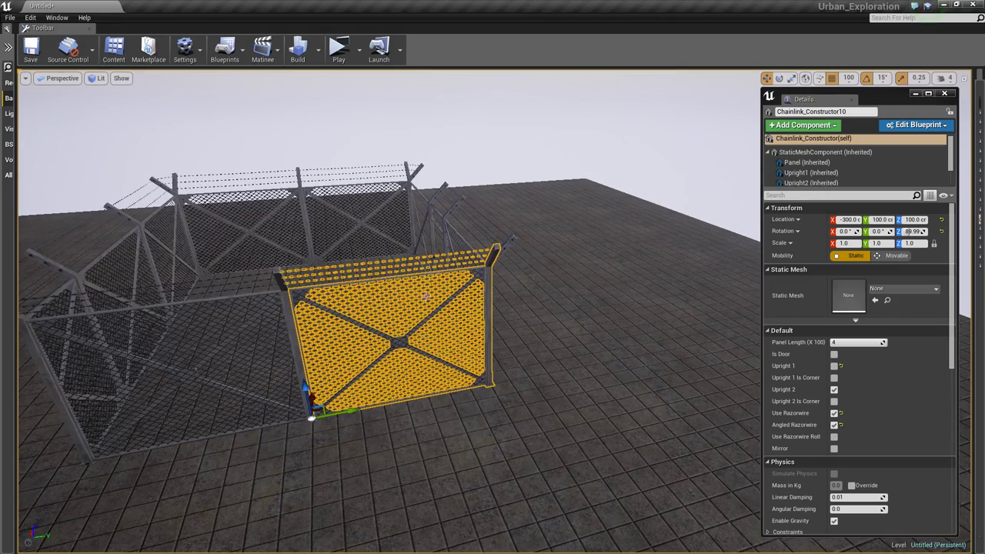
{"action": "left_click_drag", "start_coordinate": [427, 274], "coordinate": [622, 280], "text": "alt"}
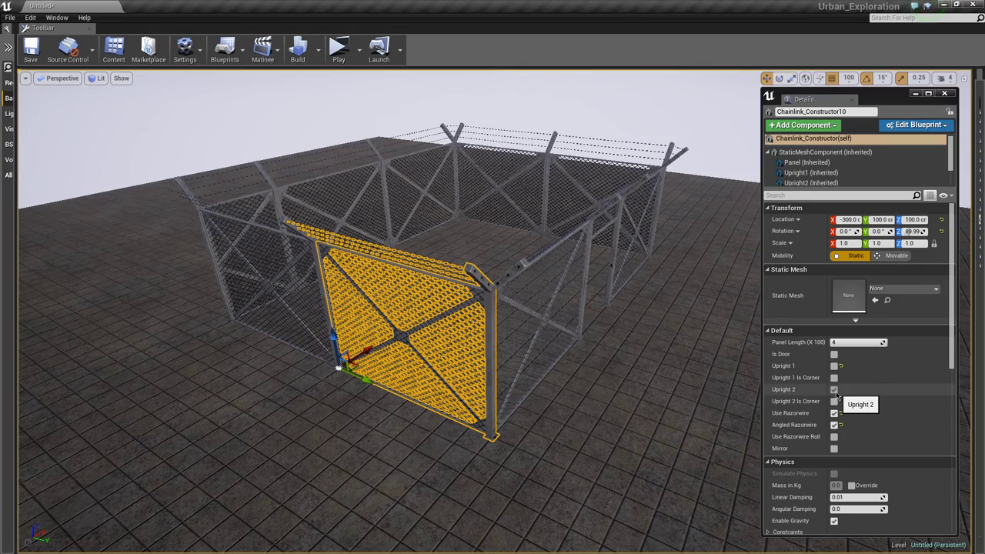
{"action": "left_click", "coordinate": [834, 390]}
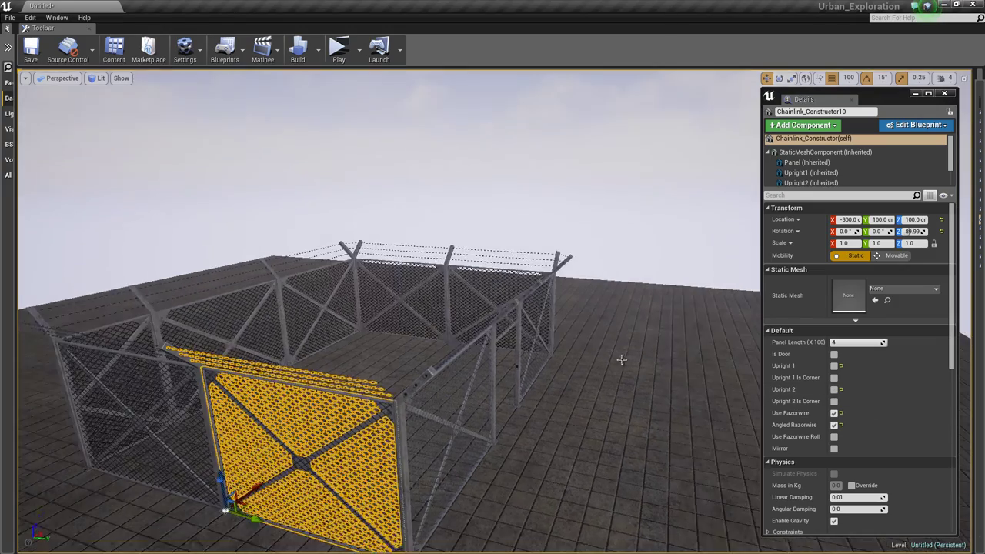
{"action": "mouse_move", "coordinate": [622, 358]}
{"action": "left_mouse_down", "text": "alt"}
{"action": "mouse_move", "coordinate": [591, 387]}
{"action": "mouse_move", "coordinate": [554, 281]}
{"action": "left_mouse_up", "text": "alt"}
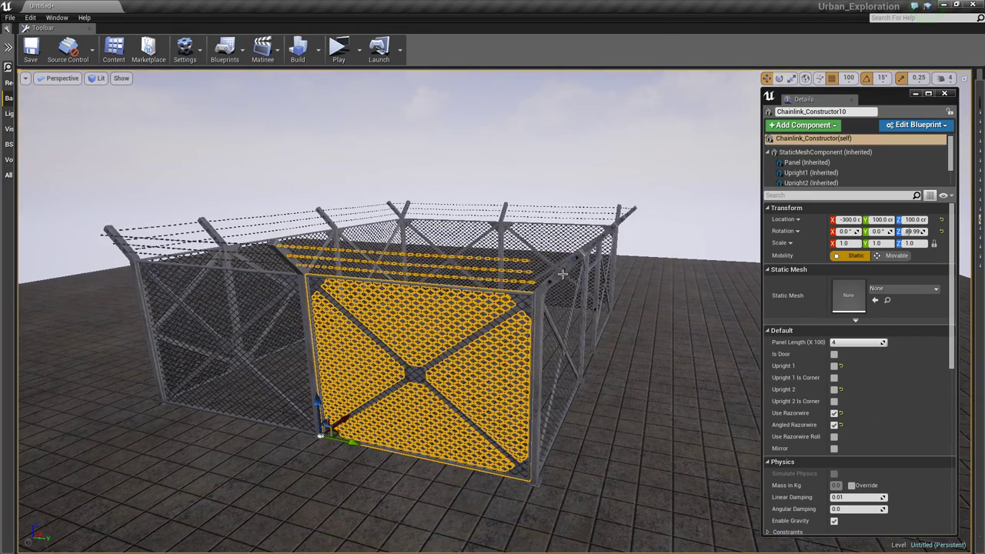
{"action": "left_click", "coordinate": [562, 273]}
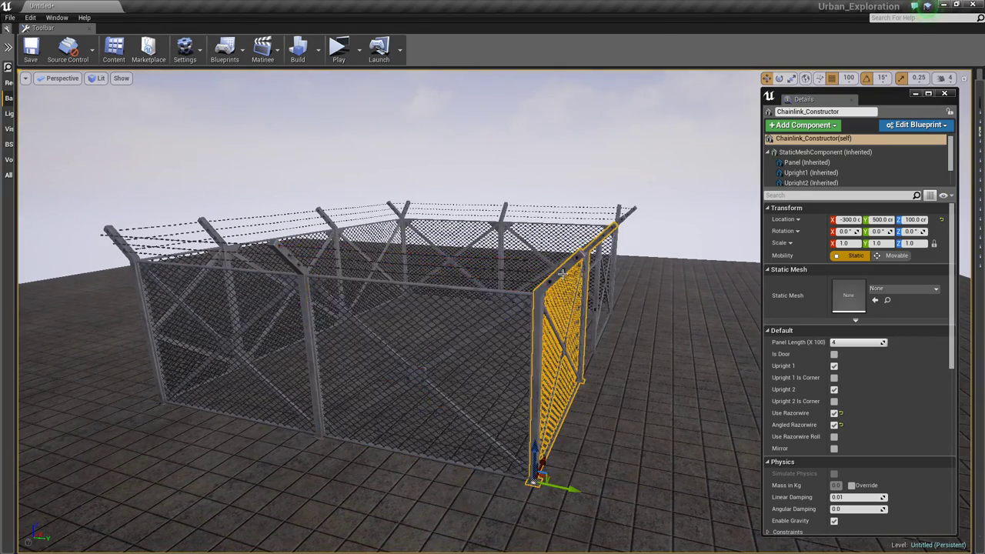
- Enable Upright 1 Is Corner on Chainlink_Constructor and Upright 2 Is Corner on Chainlink_Constructor8
{"action": "left_click", "coordinate": [835, 401]}
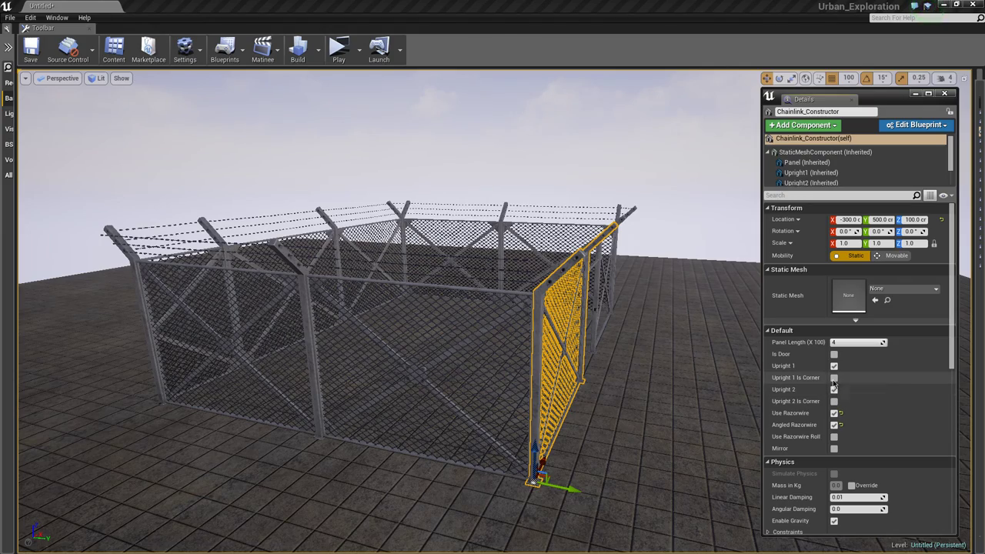
{"action": "left_click", "coordinate": [834, 389]}
{"action": "left_click", "coordinate": [834, 377]}
{"action": "mouse_move", "coordinate": [680, 413]}
{"action": "left_mouse_down"}
{"action": "mouse_move", "coordinate": [528, 392]}
{"action": "mouse_move", "coordinate": [462, 341]}
{"action": "mouse_move", "coordinate": [513, 228]}
{"action": "mouse_move", "coordinate": [649, 382]}
{"action": "left_mouse_up"}
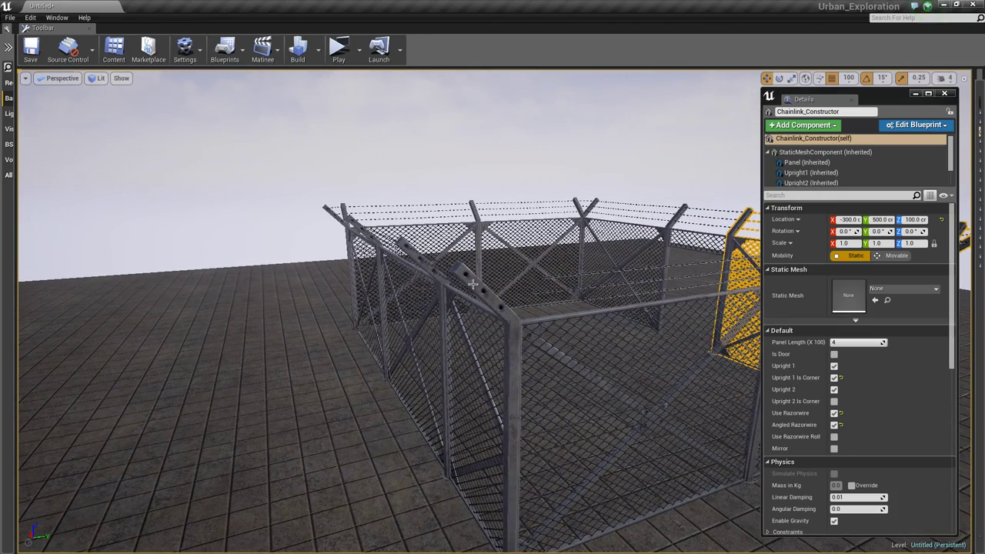
{"action": "left_click", "coordinate": [472, 285]}
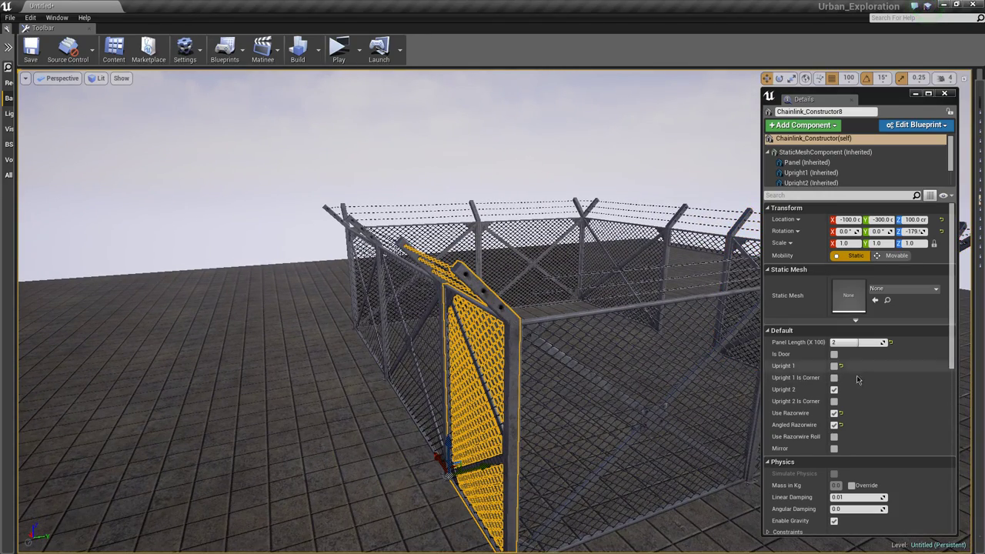
{"action": "left_click", "coordinate": [834, 401]}
{"action": "mouse_move", "coordinate": [598, 347]}
{"action": "left_mouse_down"}
{"action": "mouse_move", "coordinate": [518, 418]}
{"action": "mouse_move", "coordinate": [625, 385]}
{"action": "left_mouse_up"}
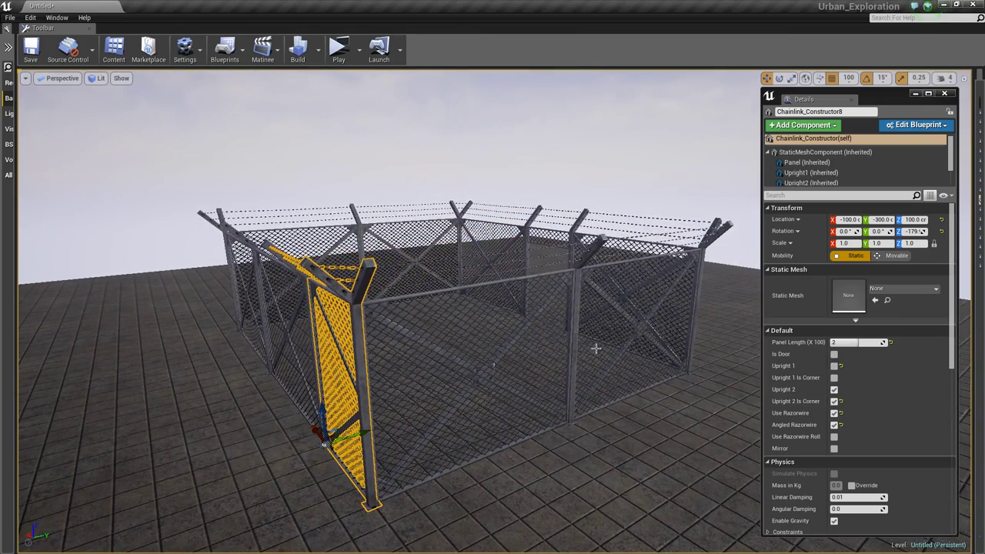
- Select all ten fence panels and enable Use Razorwire, Angled Razorwire and Use Razorwire Roll
{"action": "key", "text": "ctrl+shift+a"}
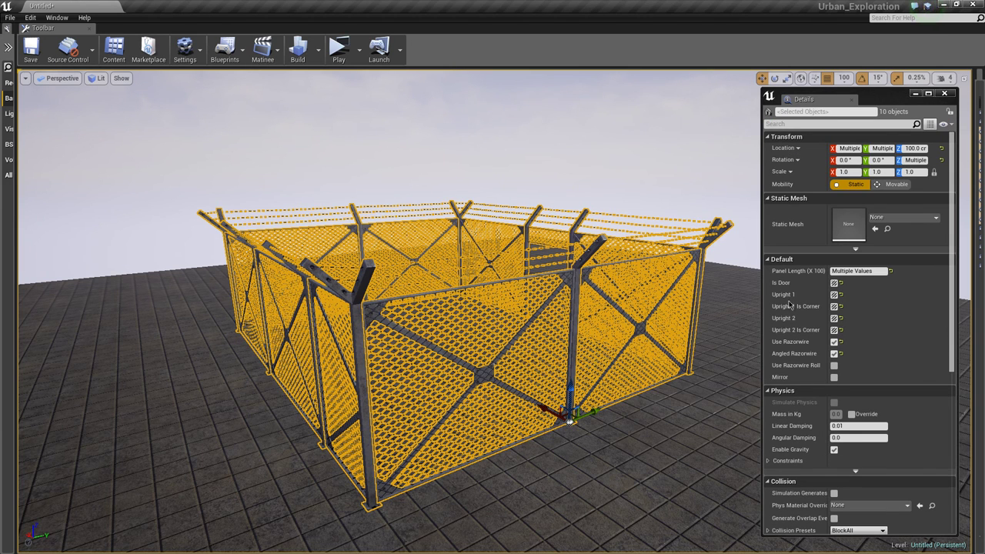
{"action": "left_click", "coordinate": [834, 354]}
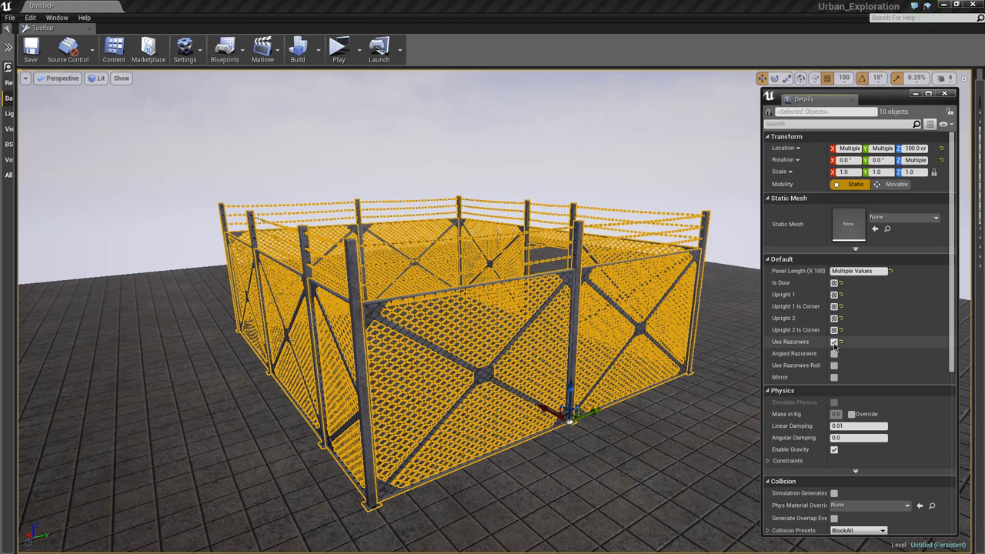
{"action": "left_click", "coordinate": [834, 343]}
{"action": "left_click", "coordinate": [834, 343]}
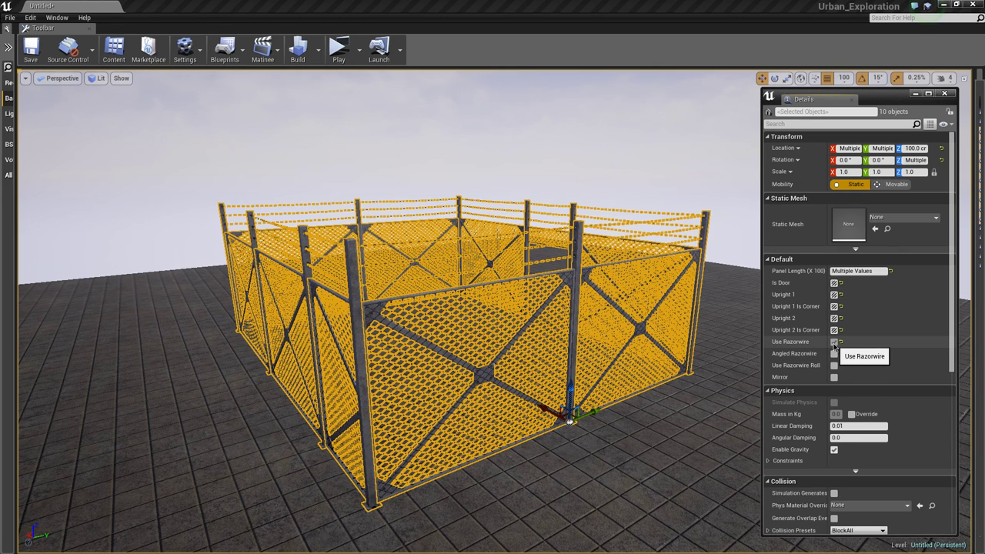
{"action": "left_click", "coordinate": [835, 354]}
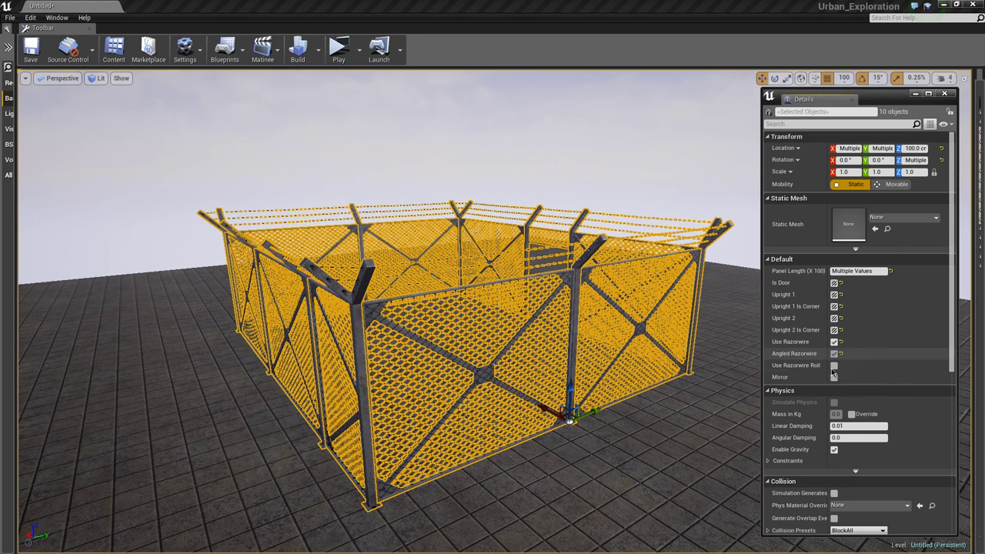
{"action": "left_click", "coordinate": [835, 366]}
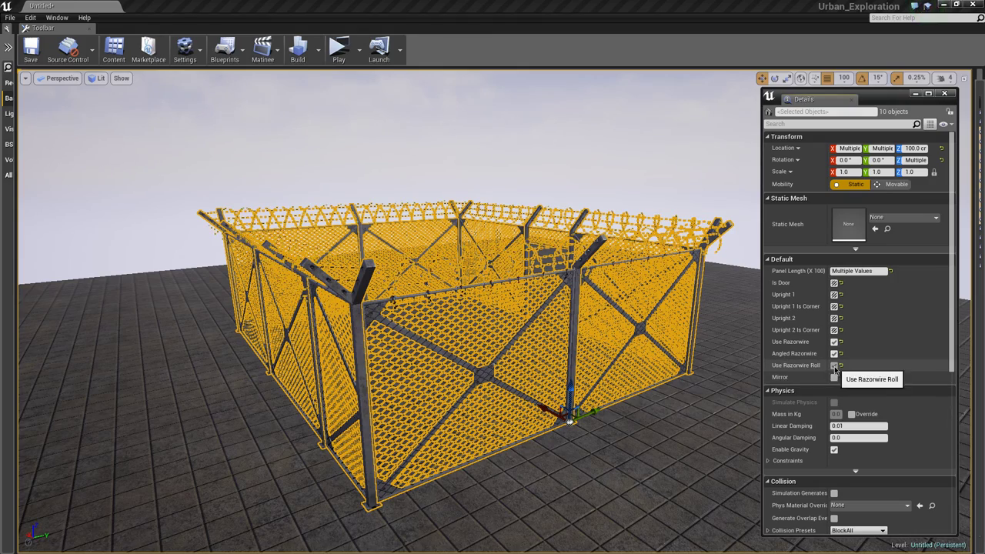
{"action": "right_click_drag", "start_coordinate": [703, 363], "coordinate": [708, 400]}
{"action": "mouse_move", "coordinate": [709, 418]}
{"action": "left_mouse_down", "text": "alt"}
{"action": "mouse_move", "coordinate": [616, 393]}
{"action": "mouse_move", "coordinate": [523, 385]}
{"action": "left_mouse_up", "text": "alt"}
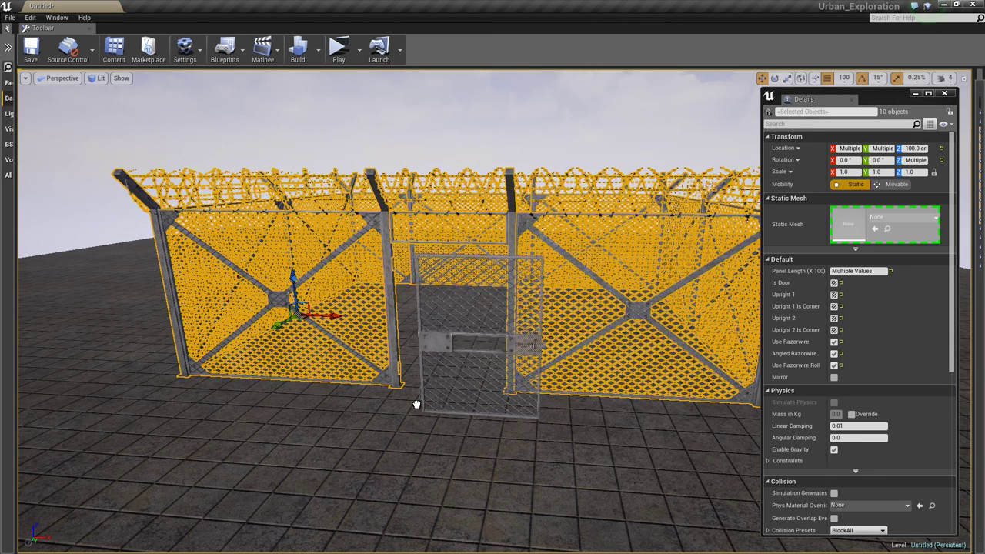
- Place the Door_200 mesh into the fence's door gap and set grid snap to 10
{"action": "left_click_drag", "start_coordinate": [623, 439], "coordinate": [428, 400]}
{"action": "left_click_drag", "start_coordinate": [471, 439], "coordinate": [466, 429], "text": "alt"}
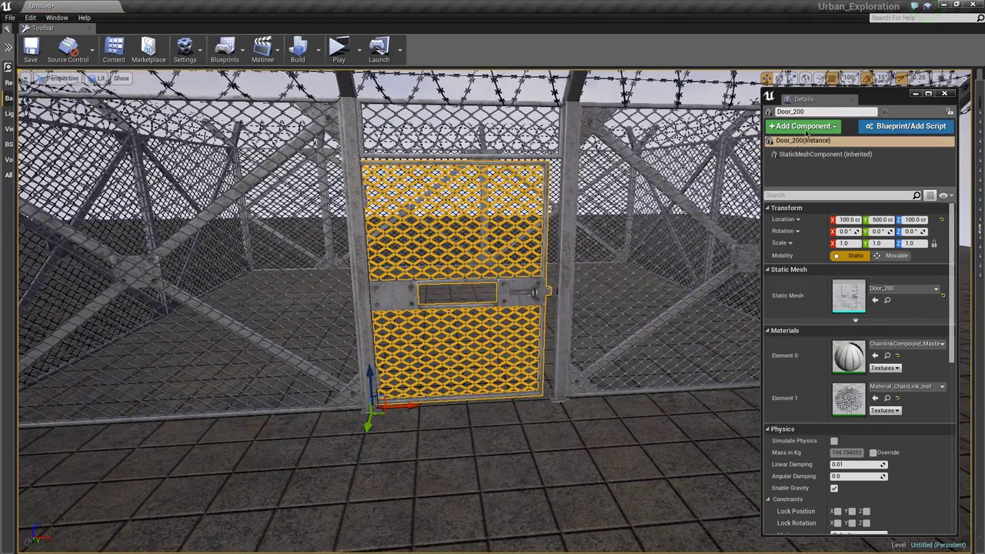
{"action": "left_click", "coordinate": [849, 78]}
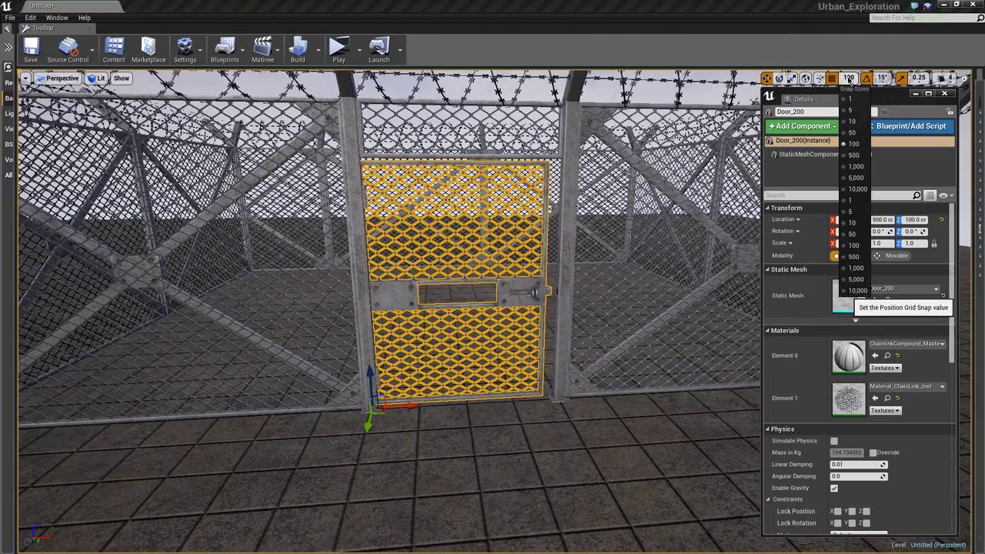
{"action": "left_click", "coordinate": [852, 121]}
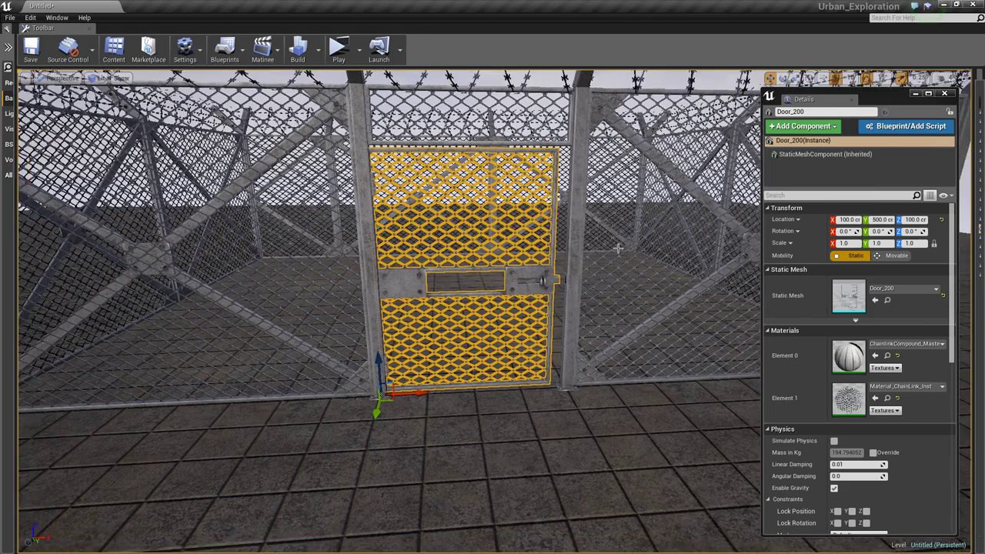
- Undo lowering the door to height 90, keeping it at 100, and move it toward the hinge post
{"action": "mouse_move", "coordinate": [462, 347]}
{"action": "left_mouse_down", "text": "alt"}
{"action": "mouse_move", "coordinate": [444, 333]}
{"action": "mouse_move", "coordinate": [425, 358]}
{"action": "mouse_move", "coordinate": [402, 334]}
{"action": "left_mouse_up", "text": "alt"}
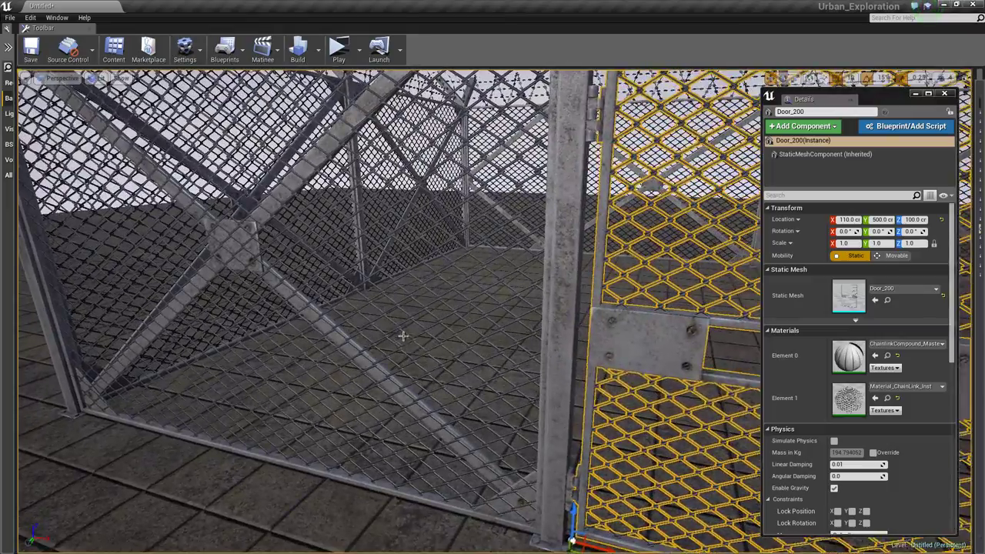
{"action": "key", "text": "ctrl+z"}
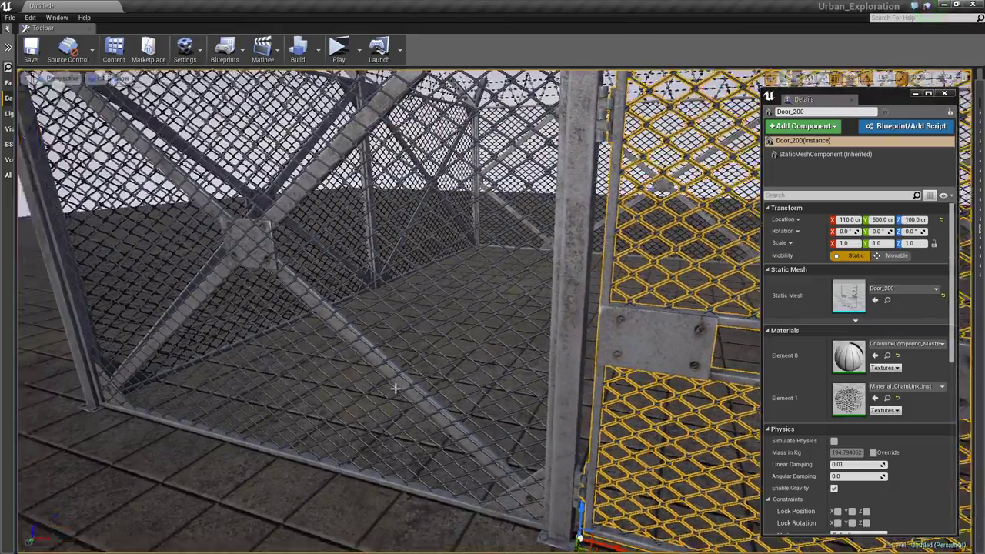
{"action": "mouse_move", "coordinate": [409, 330]}
{"action": "left_mouse_down", "text": "alt"}
{"action": "mouse_move", "coordinate": [434, 402]}
{"action": "mouse_move", "coordinate": [421, 354]}
{"action": "mouse_move", "coordinate": [472, 335]}
{"action": "left_mouse_up", "text": "alt"}
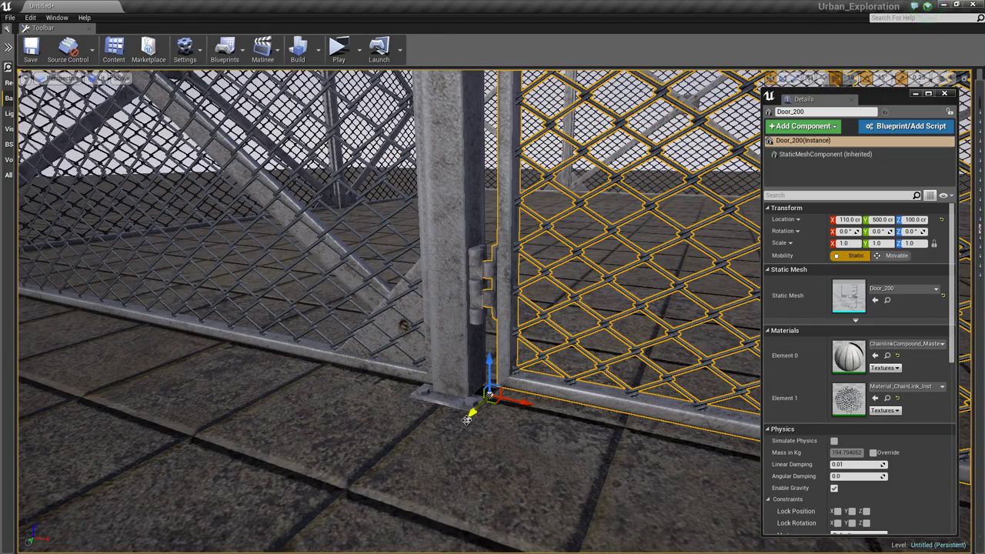
{"action": "mouse_move", "coordinate": [467, 420]}
{"action": "left_mouse_down"}
{"action": "mouse_move", "coordinate": [461, 426]}
{"action": "mouse_move", "coordinate": [475, 413]}
{"action": "left_mouse_up"}
- Set grid snap to 1 and slide the door 6 units along Y toward the post
{"action": "left_click", "coordinate": [850, 78]}
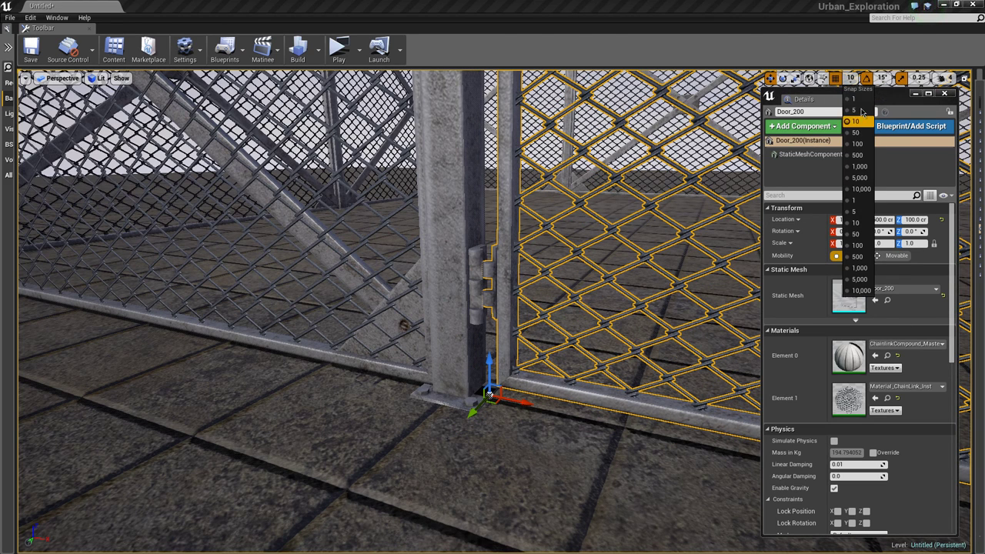
{"action": "left_click", "coordinate": [854, 98]}
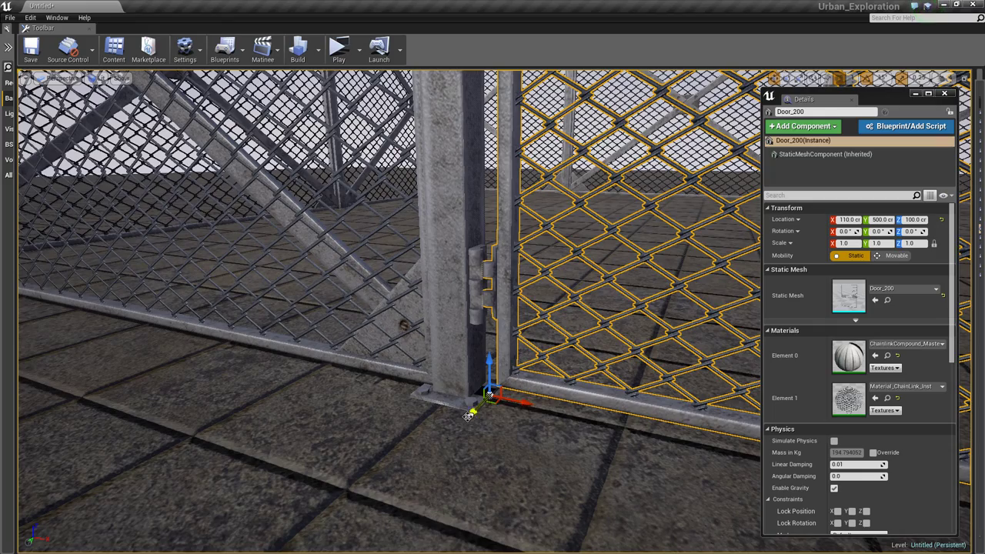
{"action": "left_click_drag", "start_coordinate": [468, 416], "coordinate": [459, 421]}
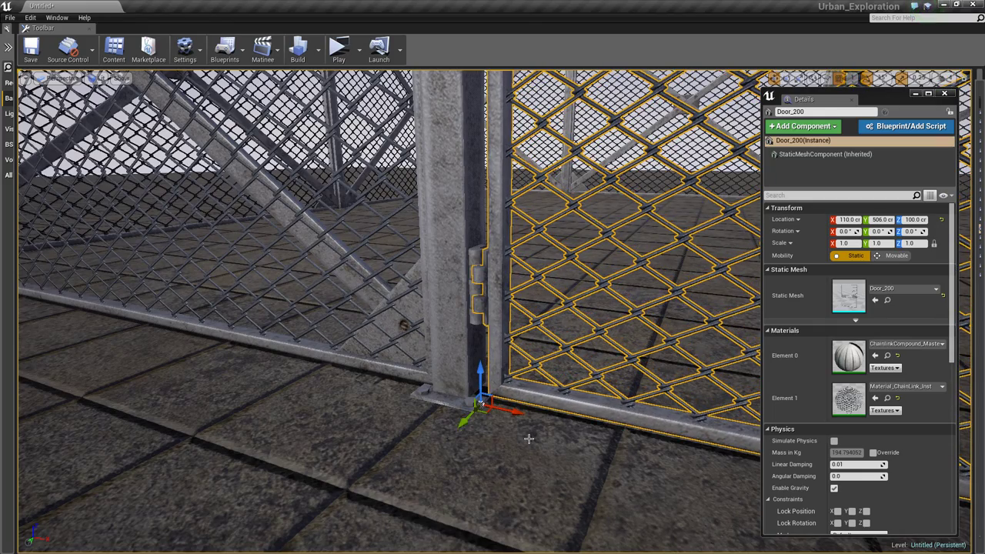
- Nudge the door 3 and 1 units along X and back 1 along Y to 108, 505, 100
{"action": "mouse_move", "coordinate": [529, 438]}
{"action": "right_mouse_down"}
{"action": "mouse_move", "coordinate": [551, 427]}
{"action": "mouse_move", "coordinate": [473, 486]}
{"action": "right_mouse_up"}
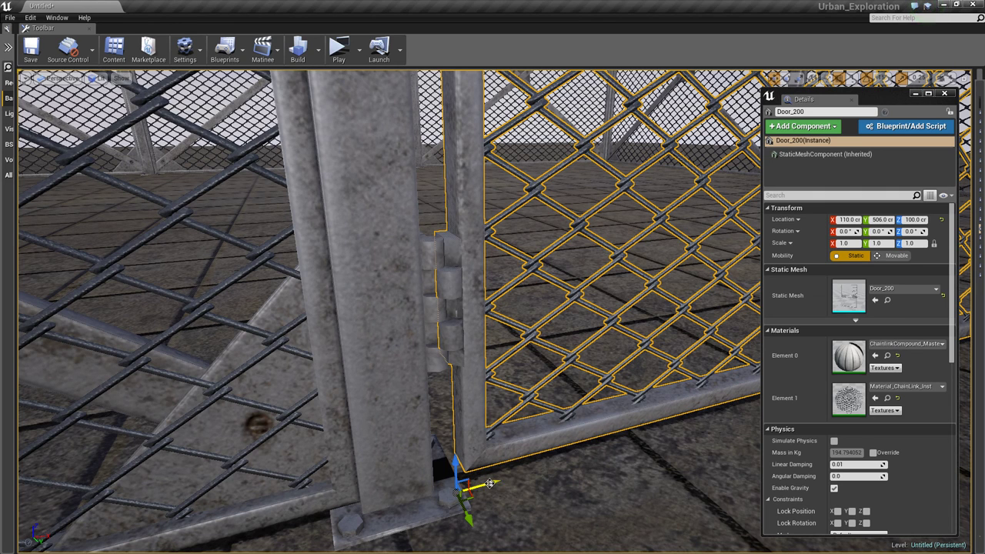
{"action": "left_click_drag", "start_coordinate": [489, 484], "coordinate": [477, 486]}
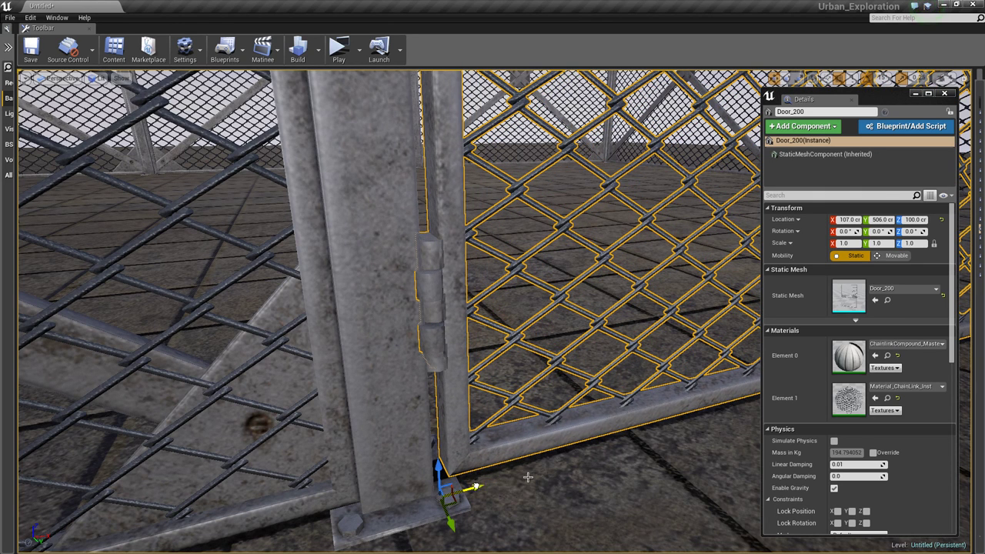
{"action": "left_click_drag", "start_coordinate": [452, 523], "coordinate": [451, 516]}
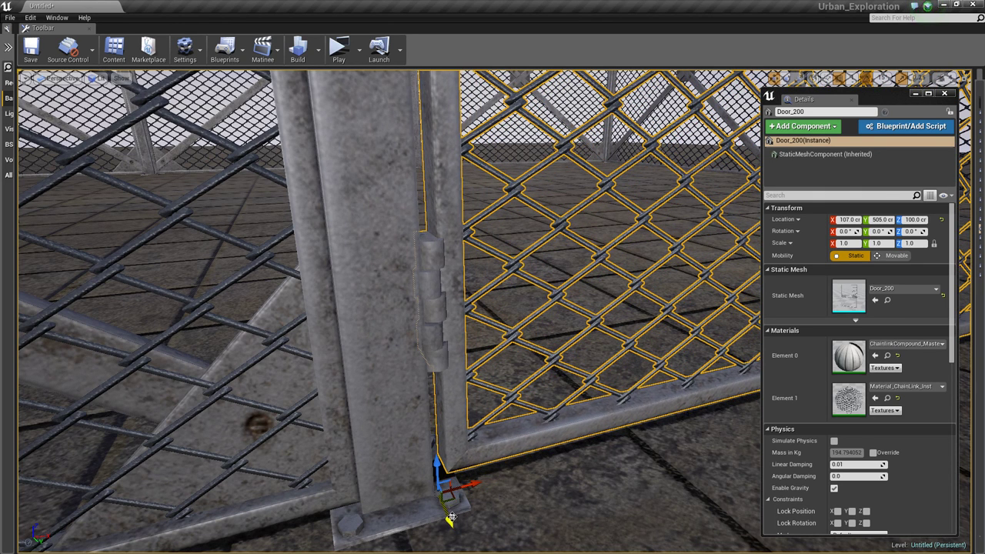
{"action": "mouse_move", "coordinate": [451, 521]}
{"action": "right_mouse_down"}
{"action": "mouse_move", "coordinate": [485, 514]}
{"action": "mouse_move", "coordinate": [476, 517]}
{"action": "right_mouse_up"}
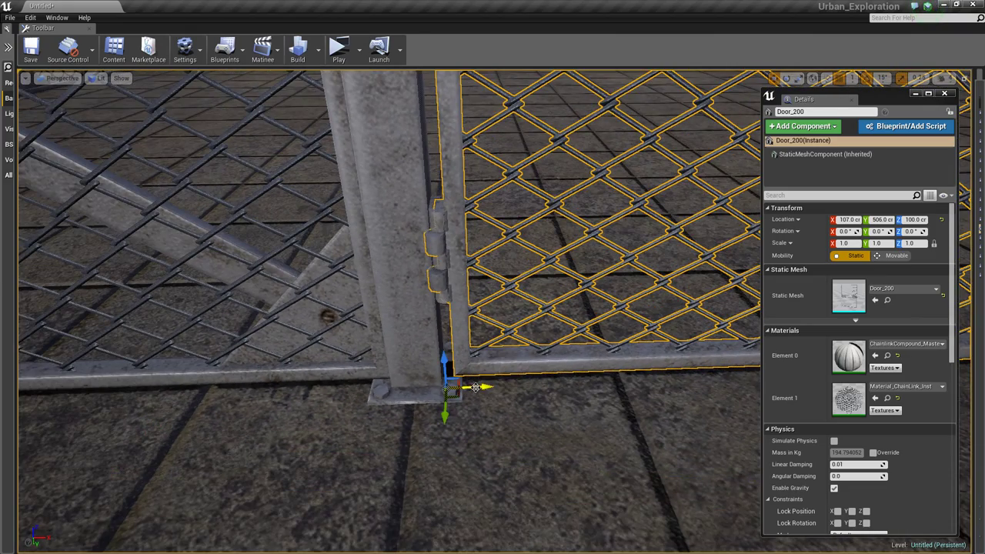
{"action": "left_click_drag", "start_coordinate": [479, 387], "coordinate": [448, 412]}
{"action": "mouse_move", "coordinate": [455, 428]}
{"action": "right_mouse_down"}
{"action": "mouse_move", "coordinate": [518, 432]}
{"action": "mouse_move", "coordinate": [498, 437]}
{"action": "right_mouse_up"}
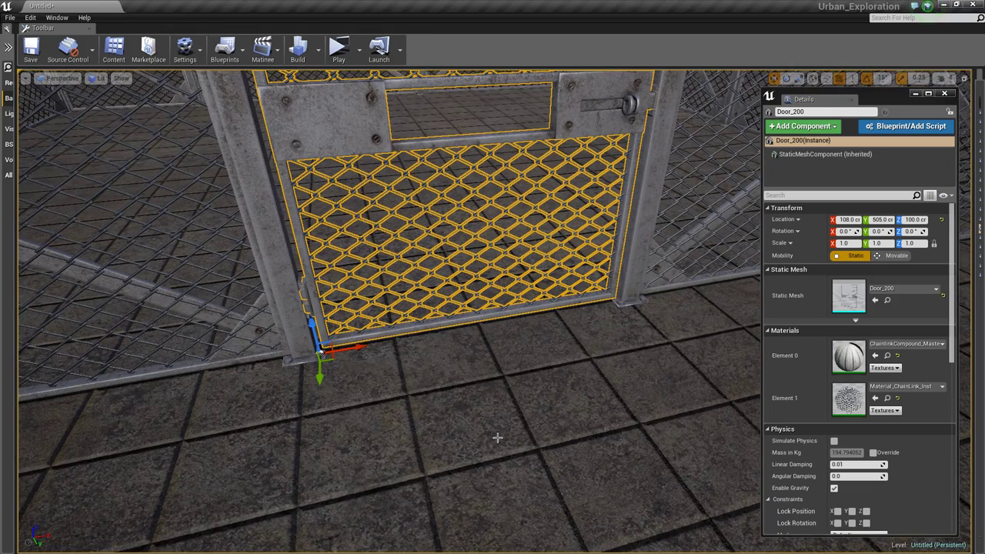
- Set the movement grid snap back to 100 and look down at the door
{"action": "left_click", "coordinate": [853, 78]}
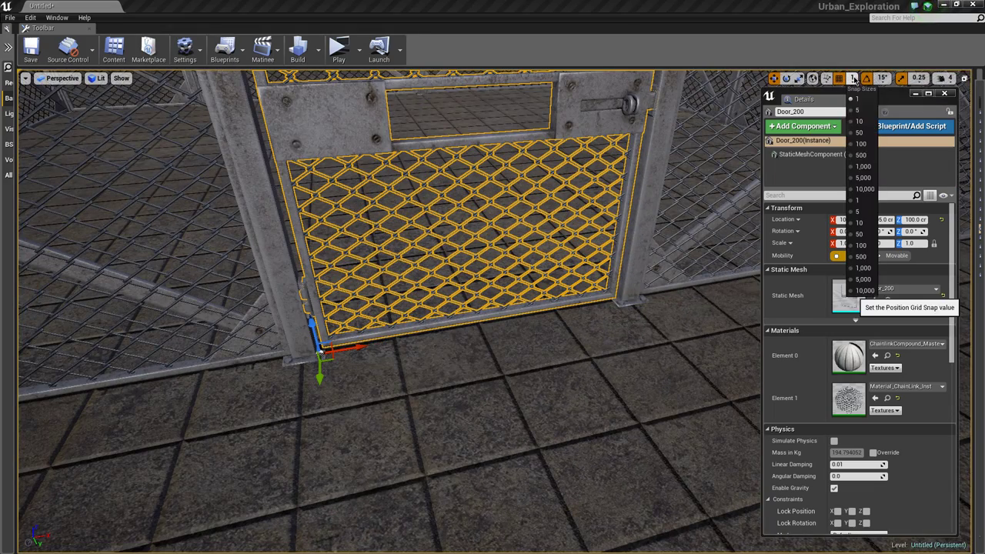
{"action": "left_click", "coordinate": [859, 145]}
{"action": "mouse_move", "coordinate": [624, 328]}
{"action": "right_mouse_down"}
{"action": "mouse_move", "coordinate": [653, 330]}
{"action": "mouse_move", "coordinate": [640, 333]}
{"action": "right_mouse_up"}
- Swing the door about 75 degrees open and back shut, then bring the Padlock mesh into the level
{"action": "key", "text": "e"}
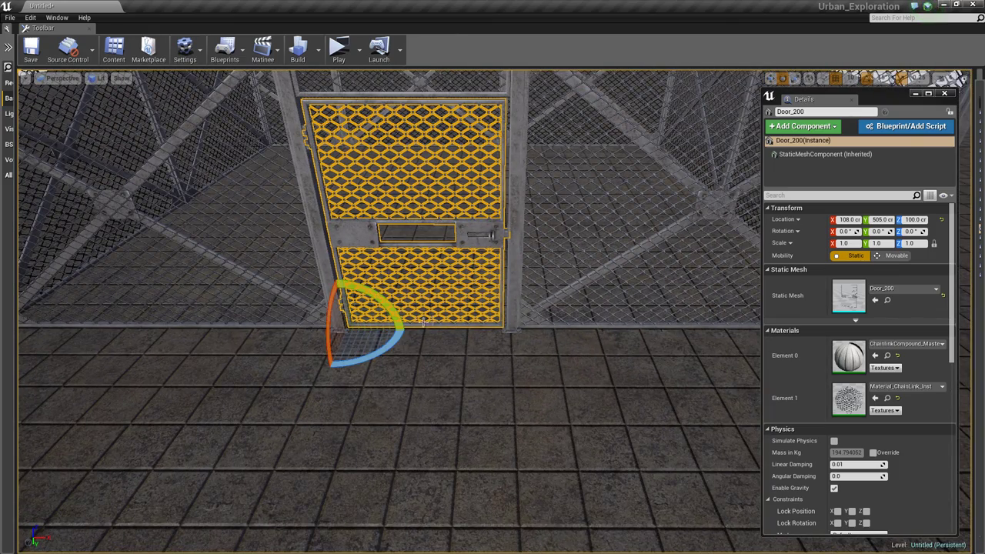
{"action": "left_click_drag", "start_coordinate": [395, 344], "coordinate": [345, 371]}
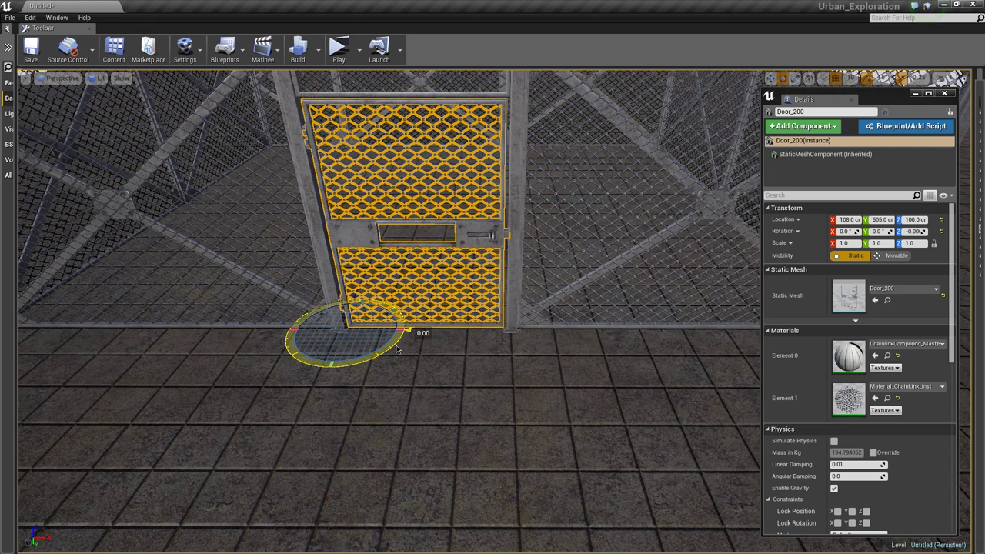
{"action": "left_click_drag", "start_coordinate": [346, 370], "coordinate": [398, 340]}
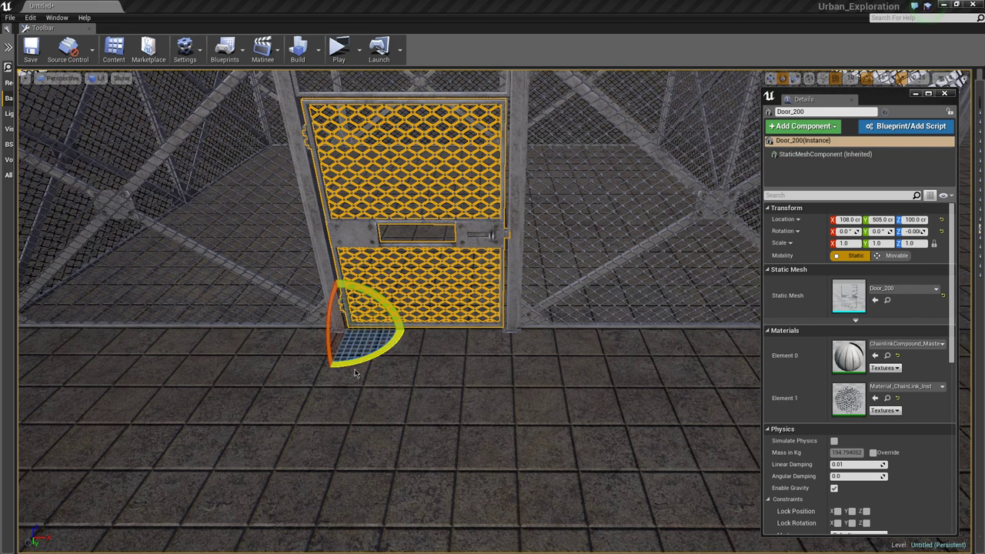
{"action": "mouse_move", "coordinate": [355, 373]}
{"action": "left_mouse_down"}
{"action": "mouse_move", "coordinate": [404, 370]}
{"action": "mouse_move", "coordinate": [355, 373]}
{"action": "left_mouse_up"}
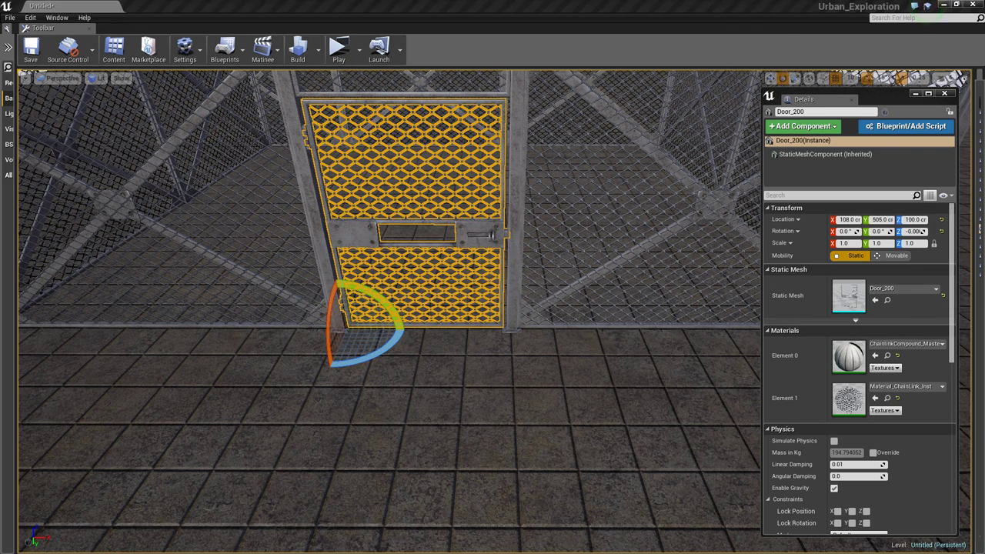
{"action": "mouse_move", "coordinate": [849, 295]}
{"action": "left_mouse_down"}
{"action": "mouse_move", "coordinate": [505, 261]}
{"action": "mouse_move", "coordinate": [491, 273]}
{"action": "left_mouse_up"}
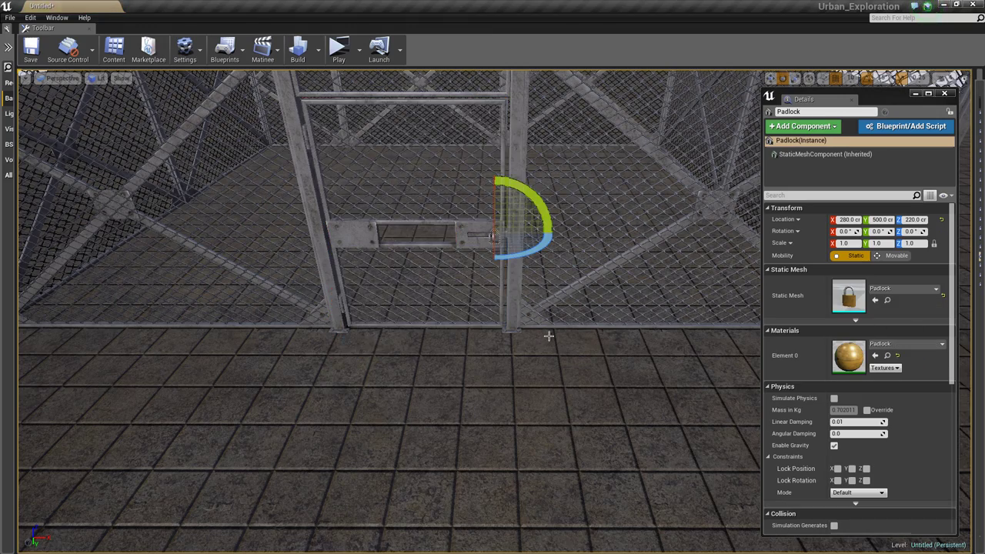
- Drop the padlock at the gate latch and move it 10 units along Y onto it
{"action": "mouse_move", "coordinate": [485, 345]}
{"action": "right_mouse_down"}
{"action": "mouse_move", "coordinate": [559, 358]}
{"action": "mouse_move", "coordinate": [534, 284]}
{"action": "right_mouse_up"}
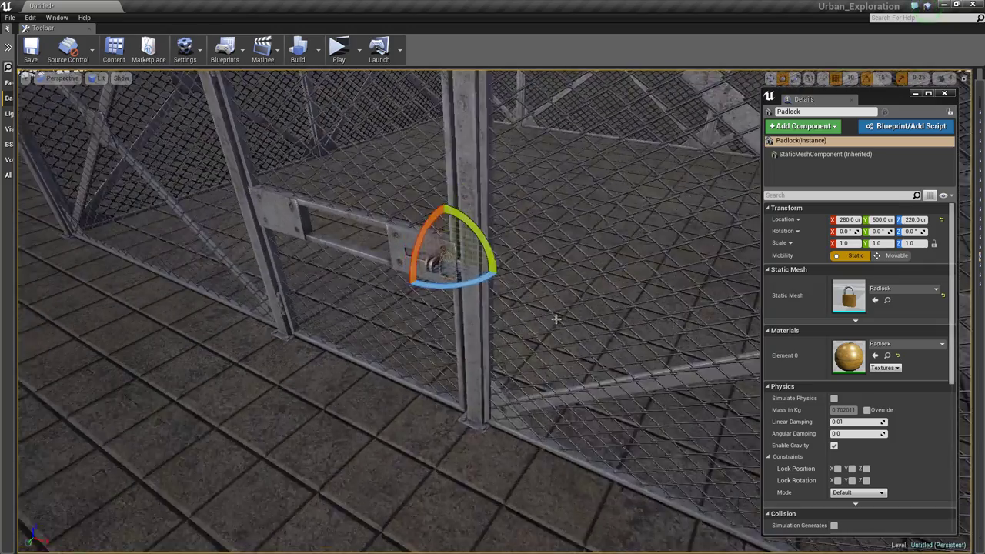
{"action": "key", "text": "w"}
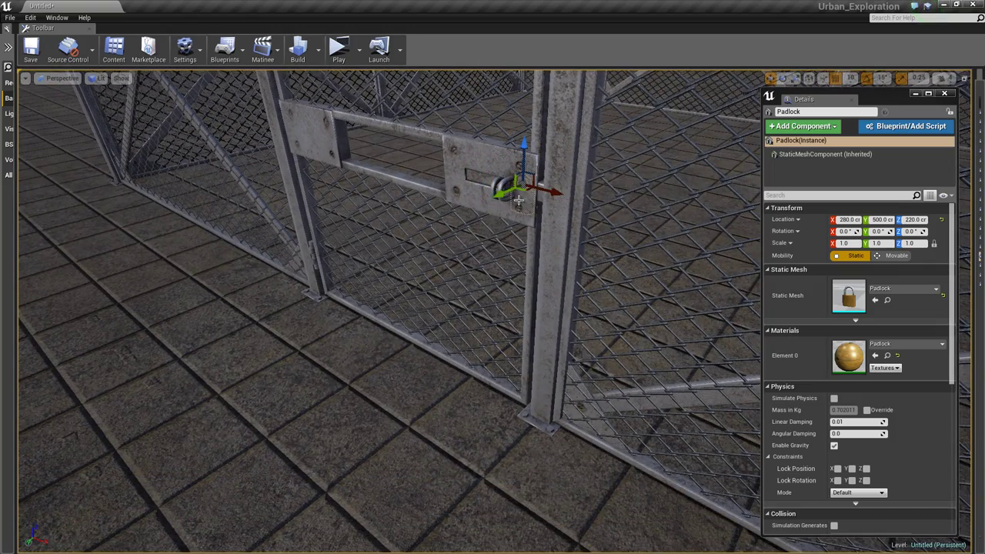
{"action": "left_click_drag", "start_coordinate": [489, 201], "coordinate": [485, 205]}
{"action": "right_click_drag", "start_coordinate": [485, 205], "coordinate": [518, 267]}
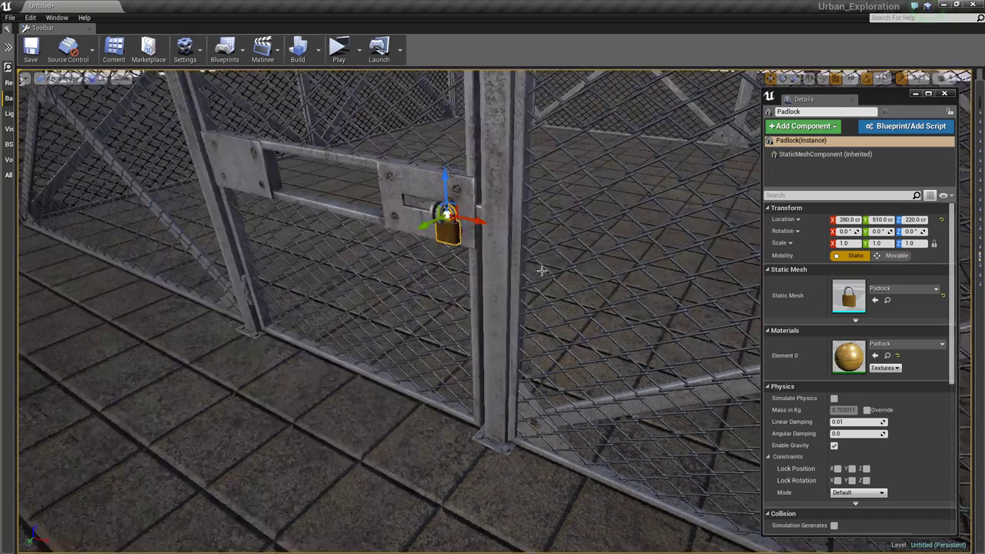
{"action": "scroll", "coordinate": [518, 267], "scroll_direction": "up", "scroll_amount": 3}
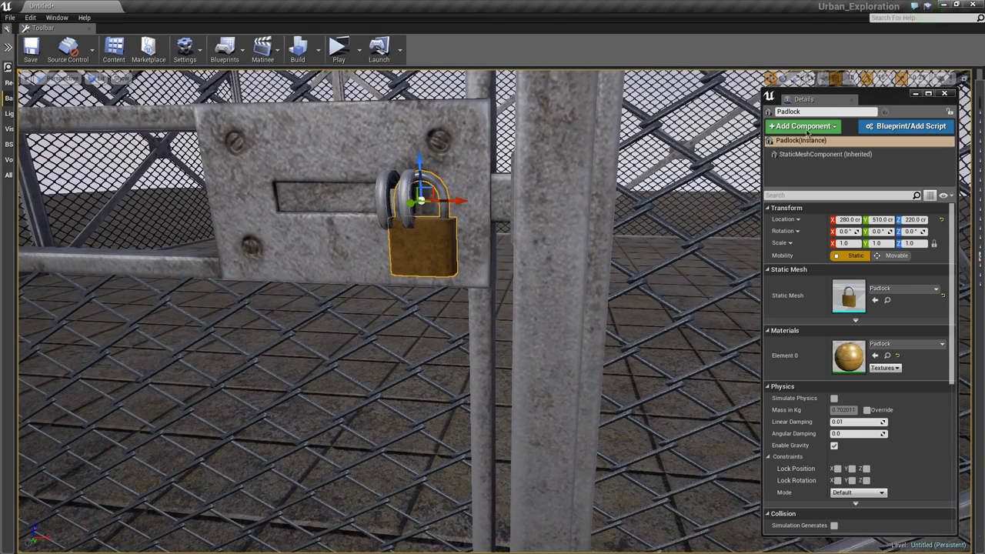
- Set grid snap to 1 and give the padlock a uniform scale of 1.5
{"action": "left_click", "coordinate": [850, 78]}
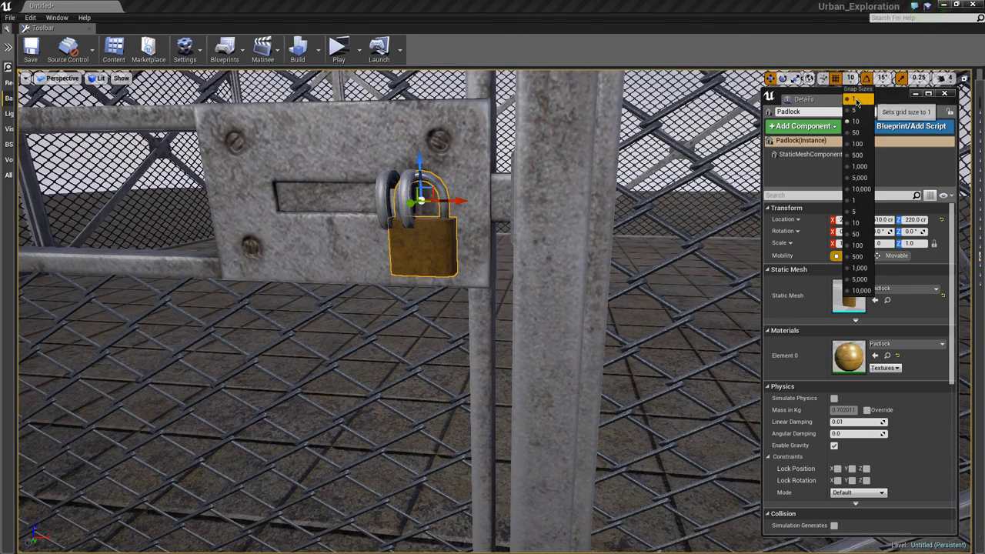
{"action": "left_click", "coordinate": [847, 196]}
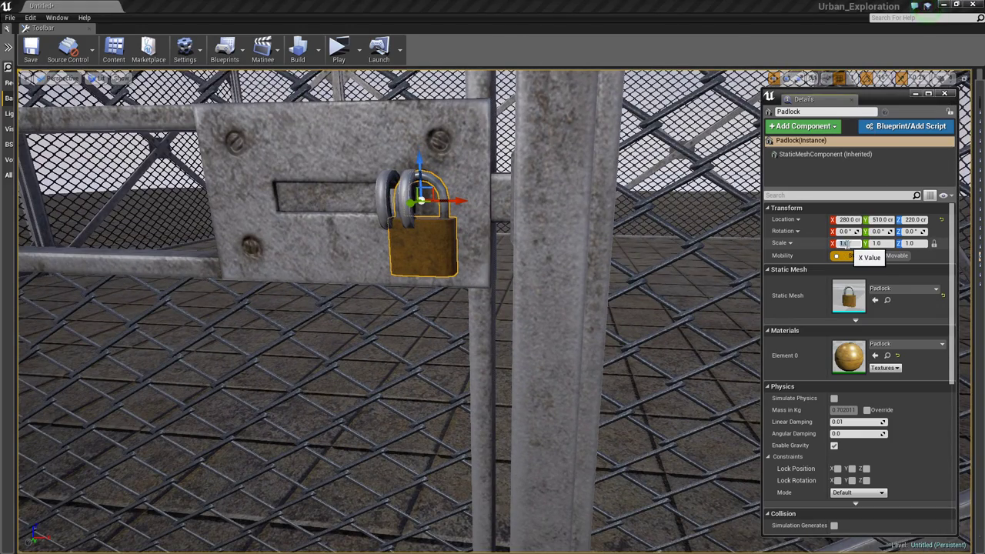
{"action": "type", "text": "1.5"}
{"action": "key", "text": "Return"}
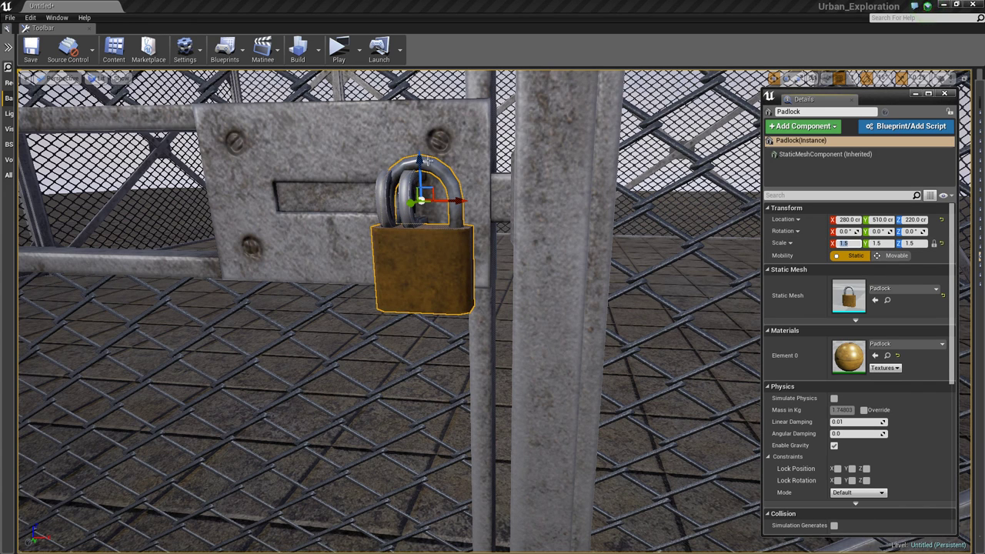
- Lower the padlock so its shackle hangs in the hasp, nudging it 4 then 1 unit along X
{"action": "left_click_drag", "start_coordinate": [421, 162], "coordinate": [419, 201]}
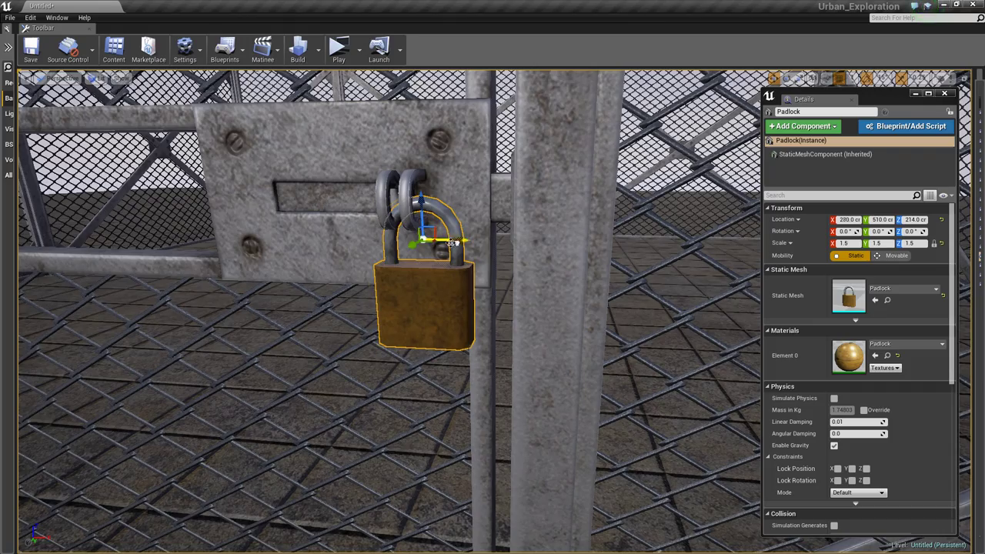
{"action": "left_click_drag", "start_coordinate": [454, 242], "coordinate": [433, 245]}
{"action": "right_click_drag", "start_coordinate": [514, 167], "coordinate": [525, 173]}
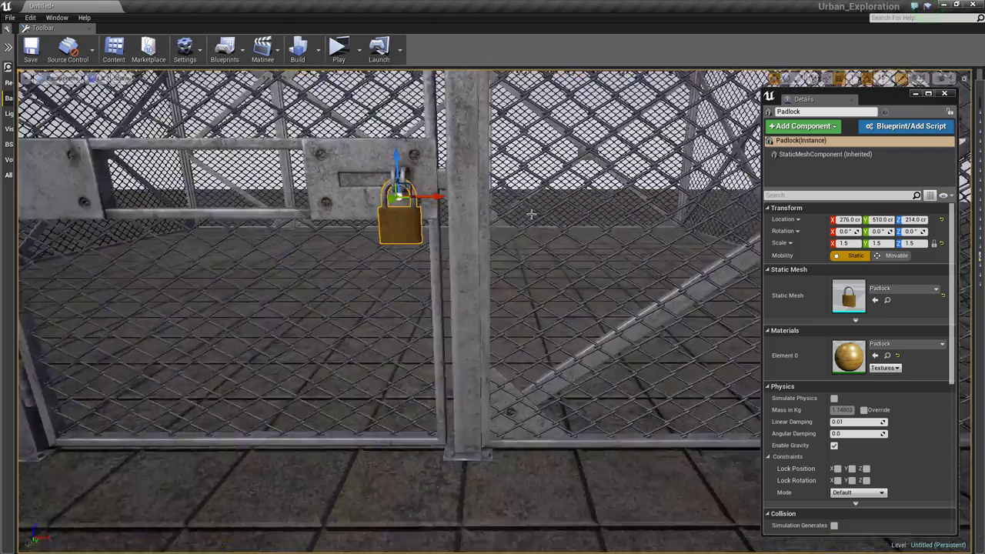
{"action": "scroll", "coordinate": [524, 173], "scroll_direction": "up", "scroll_amount": 3}
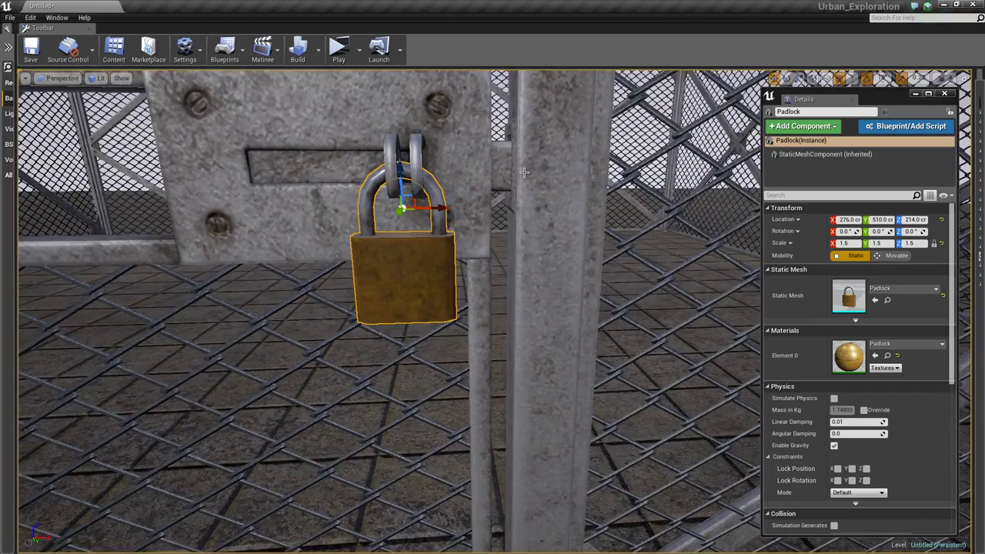
{"action": "right_click_drag", "start_coordinate": [520, 176], "coordinate": [461, 162]}
{"action": "left_click_drag", "start_coordinate": [480, 201], "coordinate": [484, 201]}
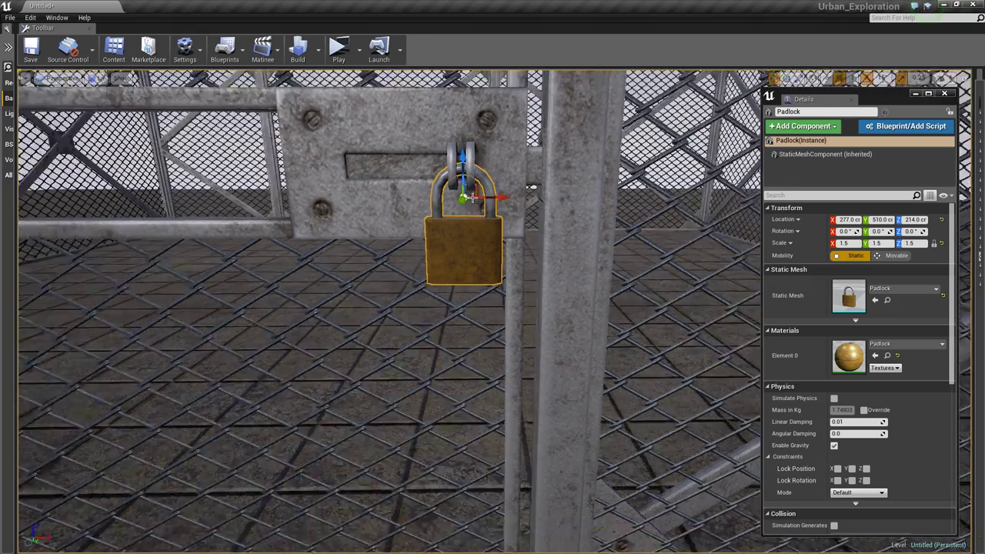
- Frame the whole gate to check the padlock at 277, 510, 214
{"action": "right_click_drag", "start_coordinate": [482, 198], "coordinate": [488, 202]}
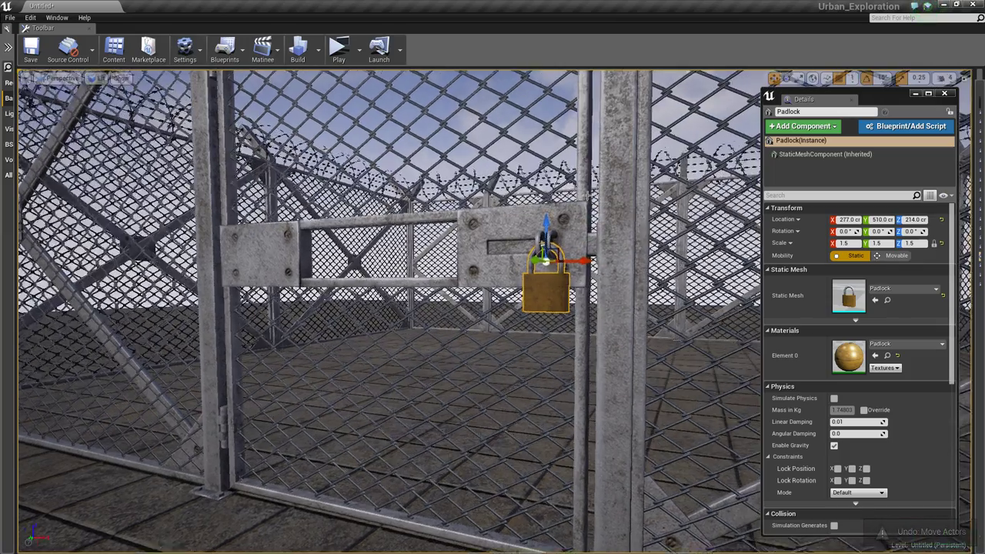
{"action": "key", "text": "f"}
{"action": "right_click_drag", "start_coordinate": [593, 187], "coordinate": [595, 241]}
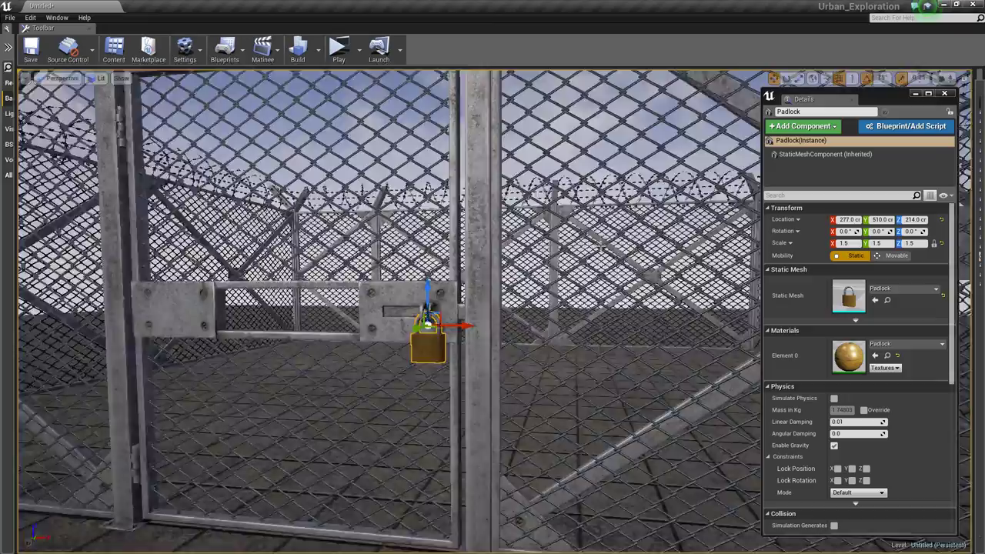
{"action": "mouse_move", "coordinate": [493, 308]}
{"action": "right_mouse_down"}
{"action": "mouse_move", "coordinate": [577, 242]}
{"action": "mouse_move", "coordinate": [441, 290]}
{"action": "mouse_move", "coordinate": [460, 282]}
{"action": "right_mouse_up"}
- Deselect the padlock to leave the closed, padlocked enclosure unselected
{"action": "key", "text": "Escape"}
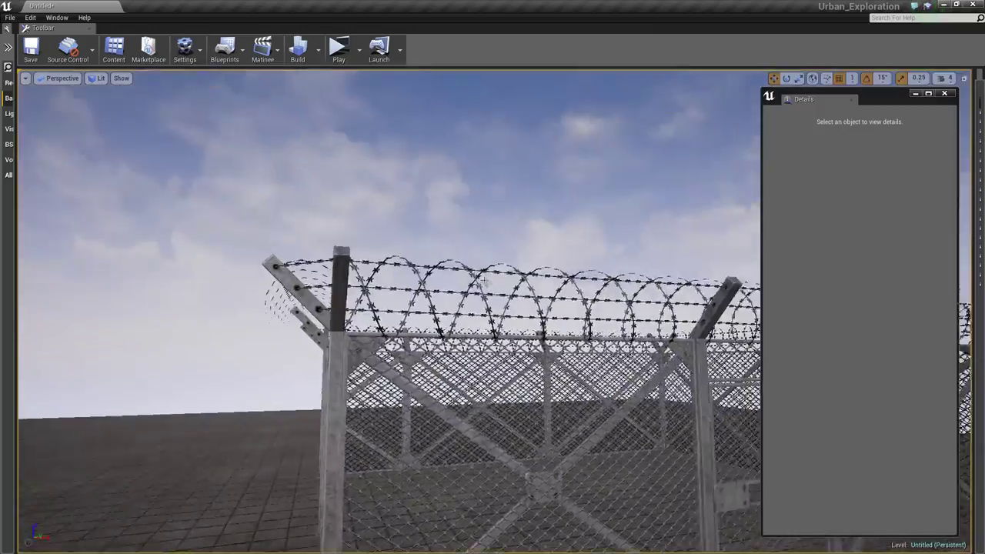